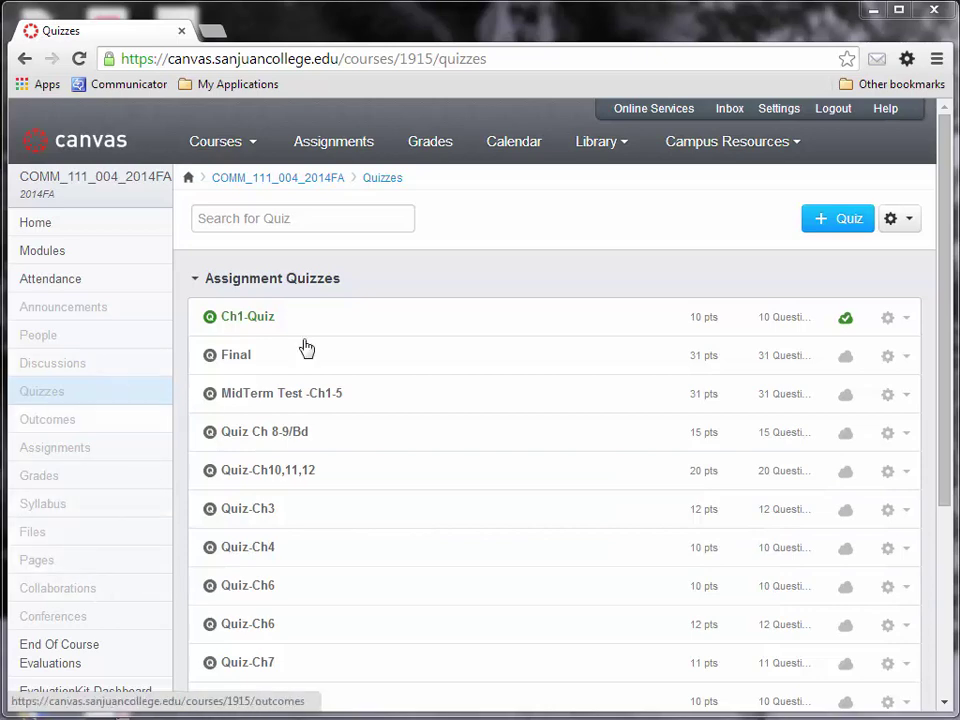
Open the content import page from the course settings to see the current import jobs.
{"action": "scroll", "coordinate": [400, 300], "scroll_direction": "down", "scroll_amount": 3}
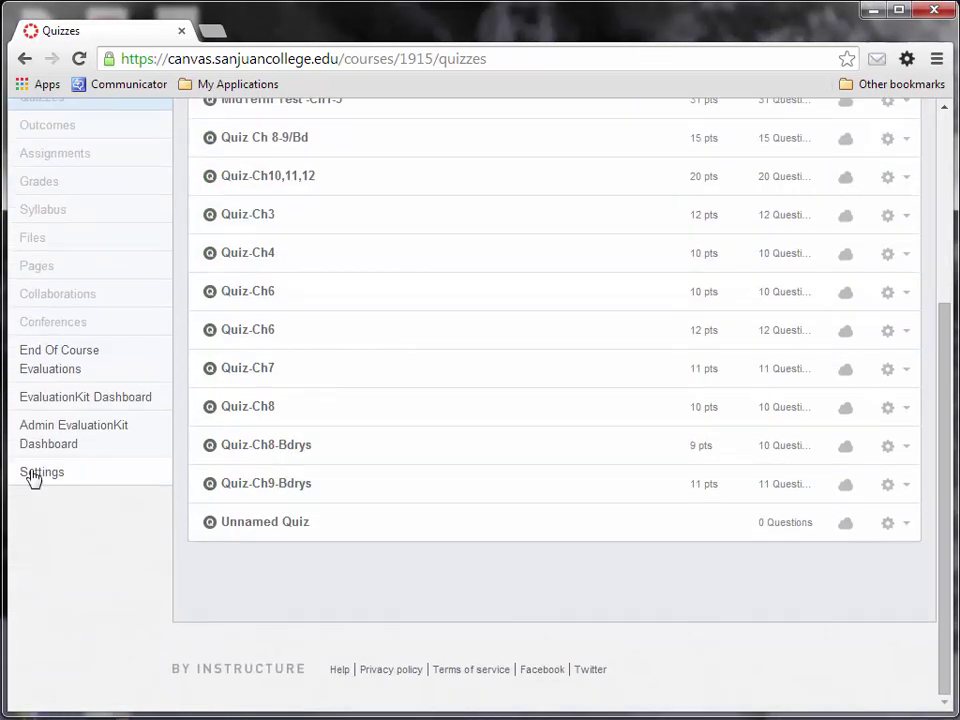
{"action": "left_click", "coordinate": [34, 473]}
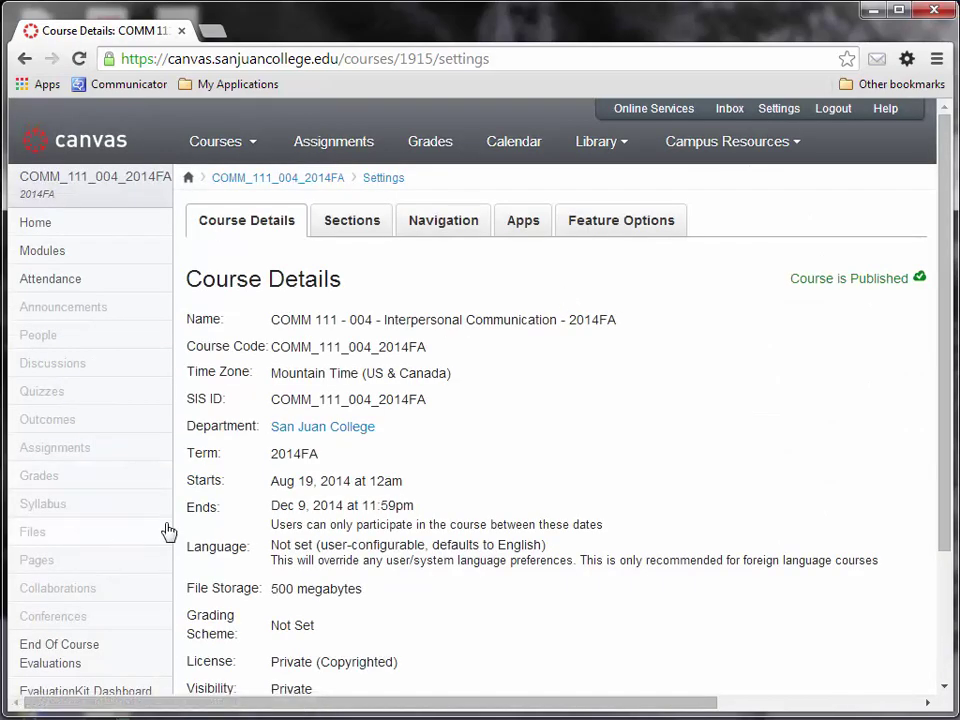
{"action": "left_click_drag", "start_coordinate": [422, 708], "coordinate": [632, 708]}
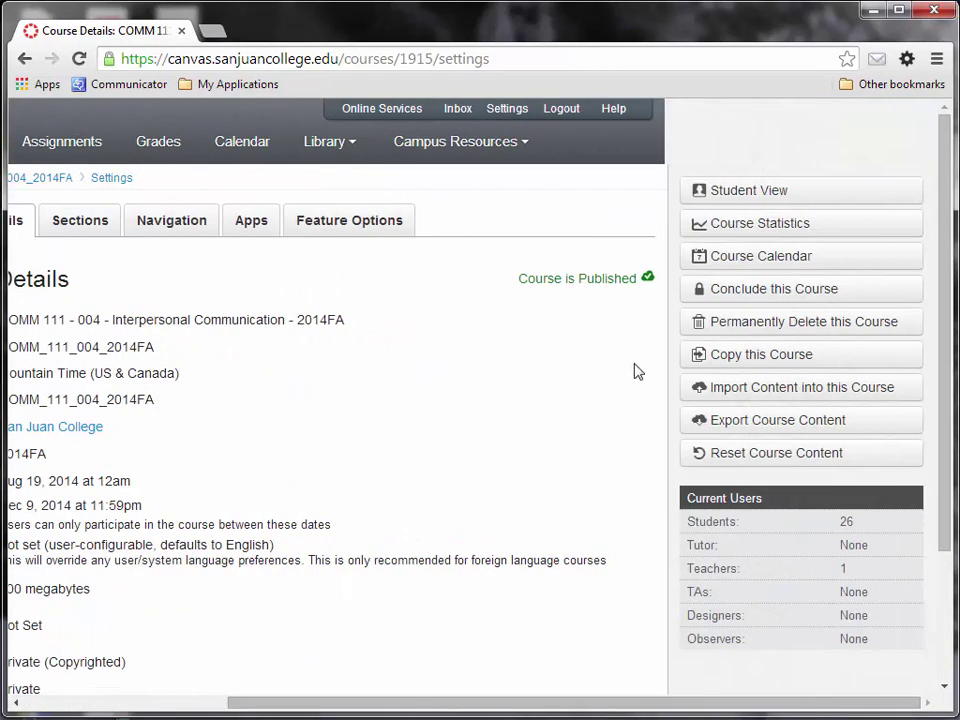
{"action": "left_click", "coordinate": [731, 390]}
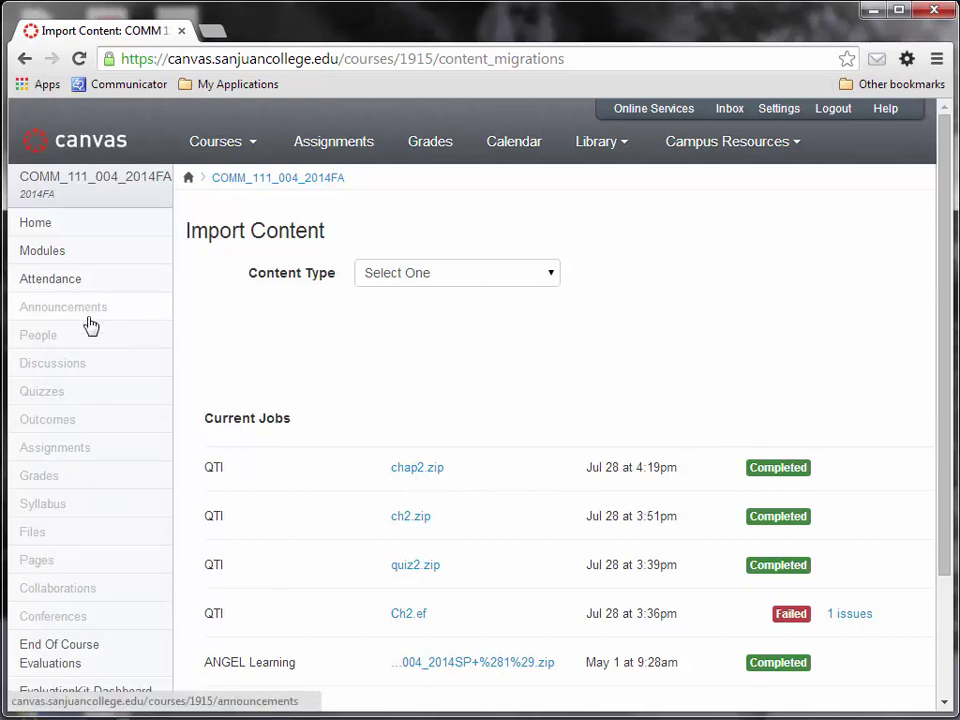
Open the Imported Questions bank from the course's question banks and look through its questions.
{"action": "left_click", "coordinate": [50, 413]}
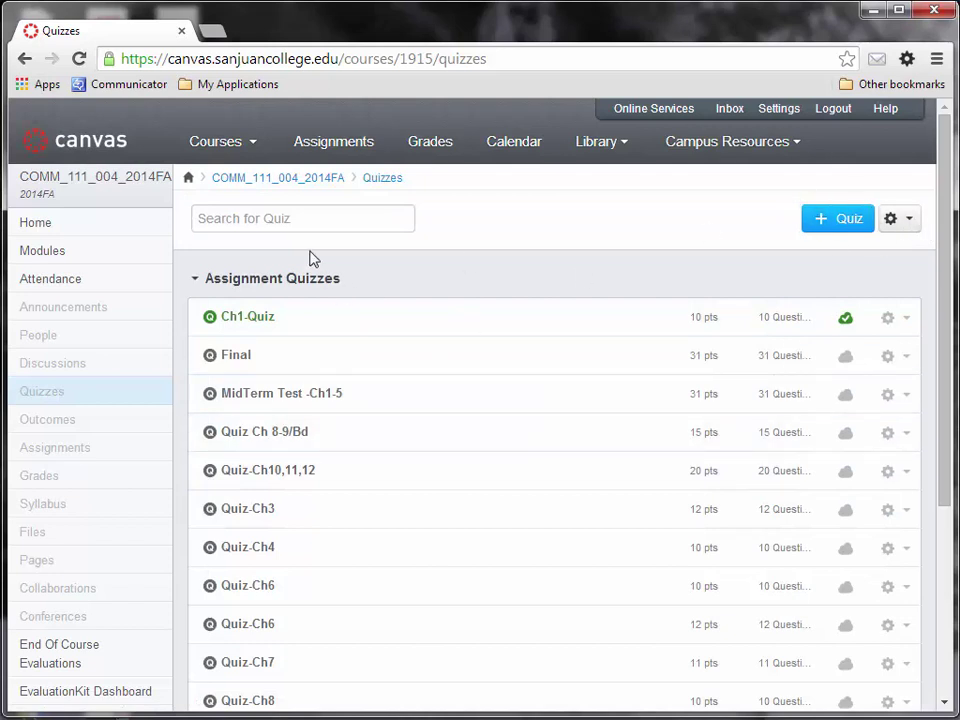
{"action": "left_click", "coordinate": [908, 226]}
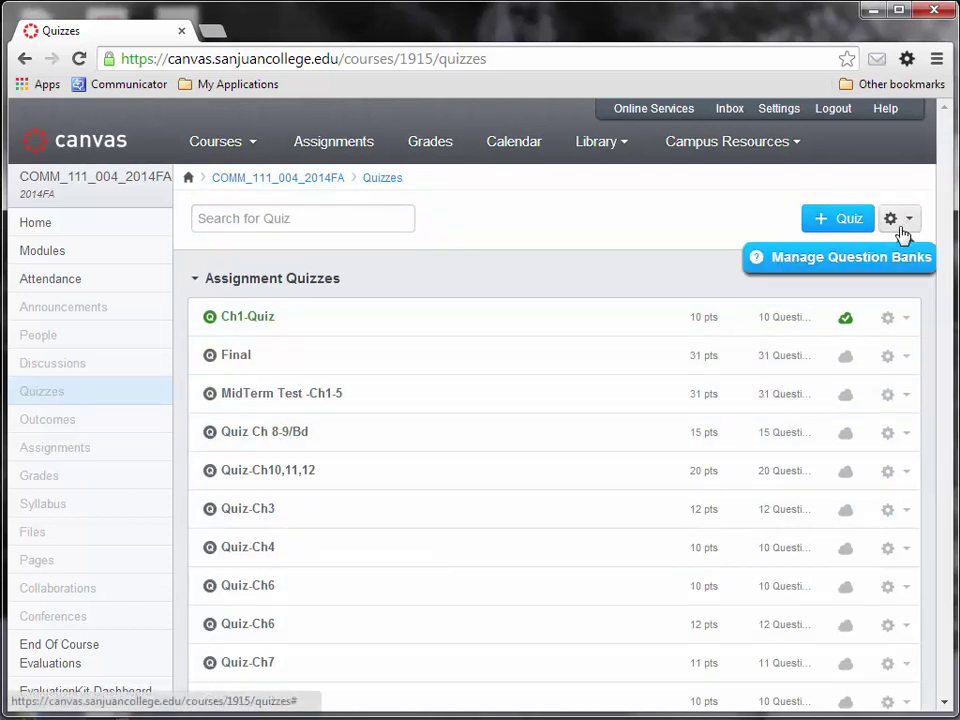
{"action": "left_click", "coordinate": [845, 266]}
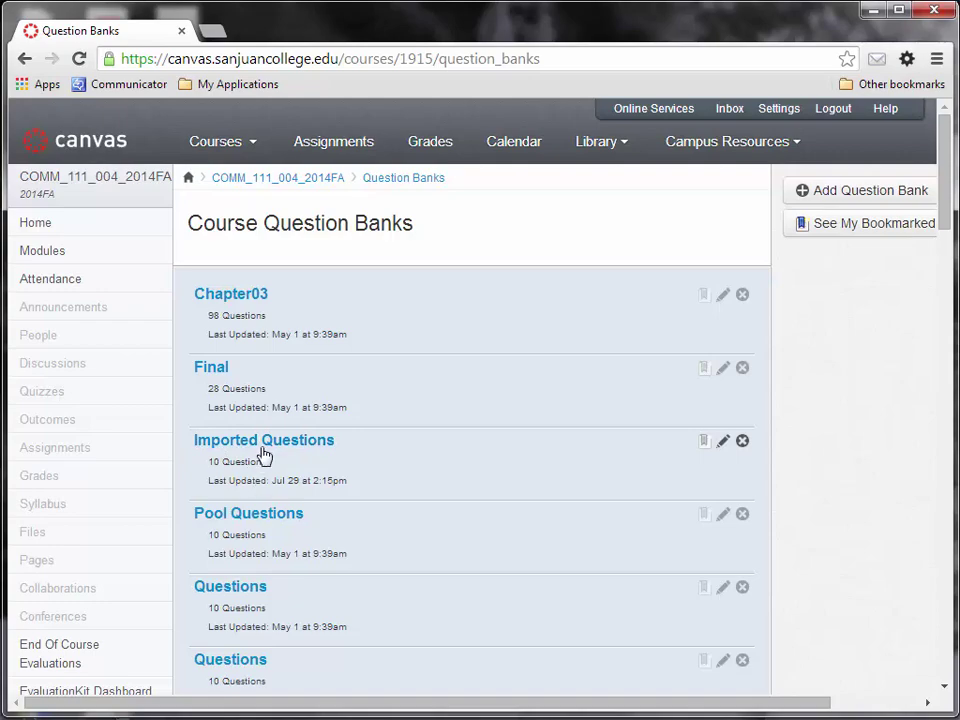
{"action": "left_click", "coordinate": [266, 452]}
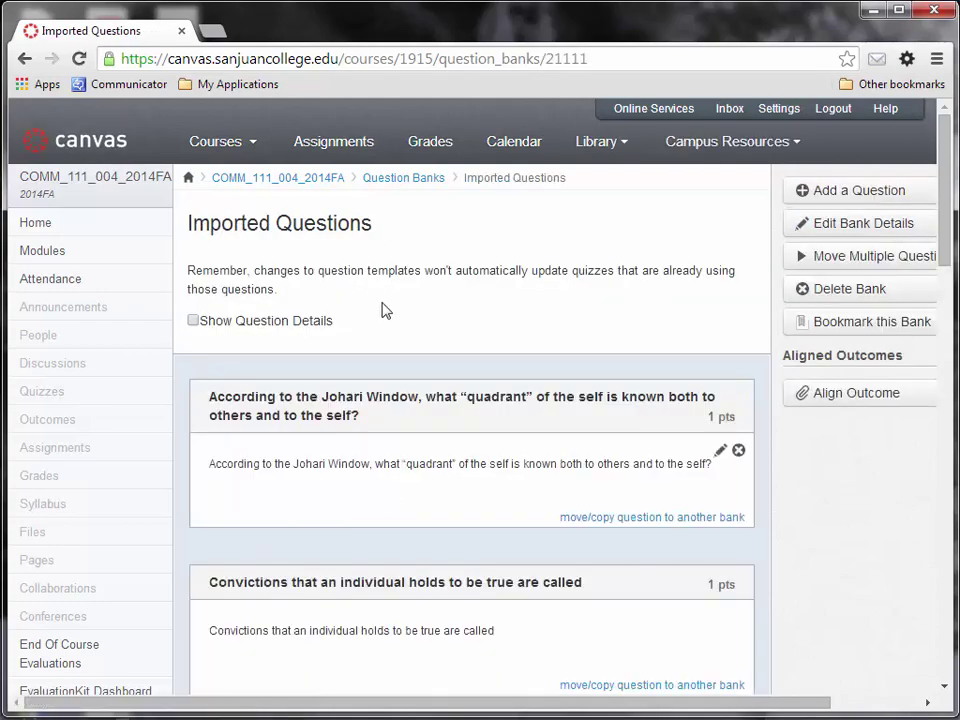
{"action": "scroll", "coordinate": [508, 508], "scroll_direction": "down", "scroll_amount": 3}
{"action": "scroll", "coordinate": [490, 525], "scroll_direction": "down", "scroll_amount": 12}
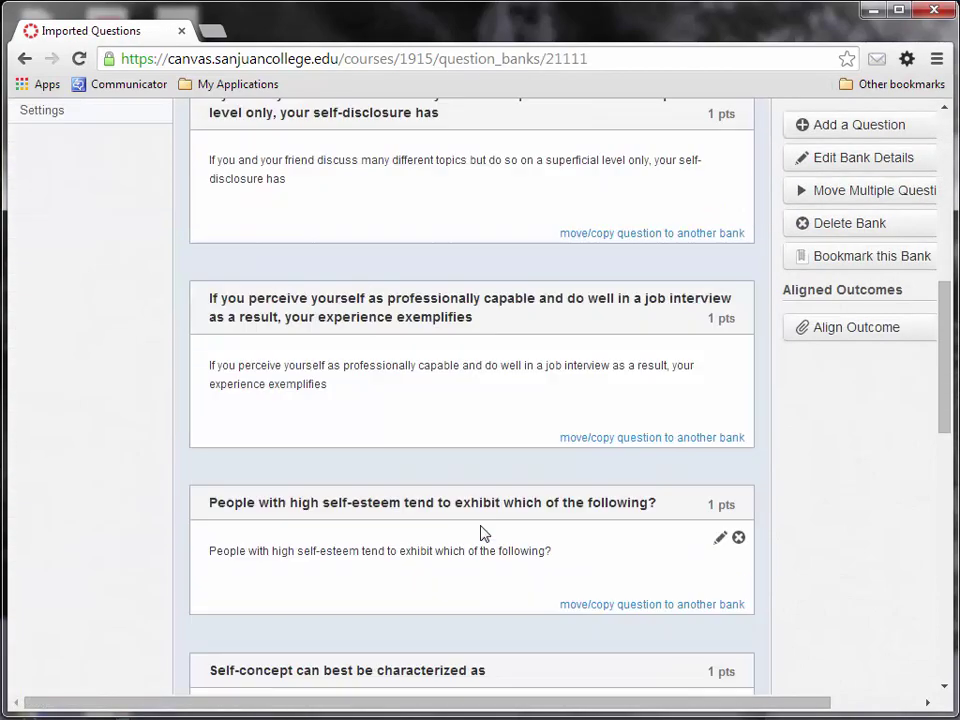
{"action": "scroll", "coordinate": [485, 510], "scroll_direction": "up", "scroll_amount": 15}
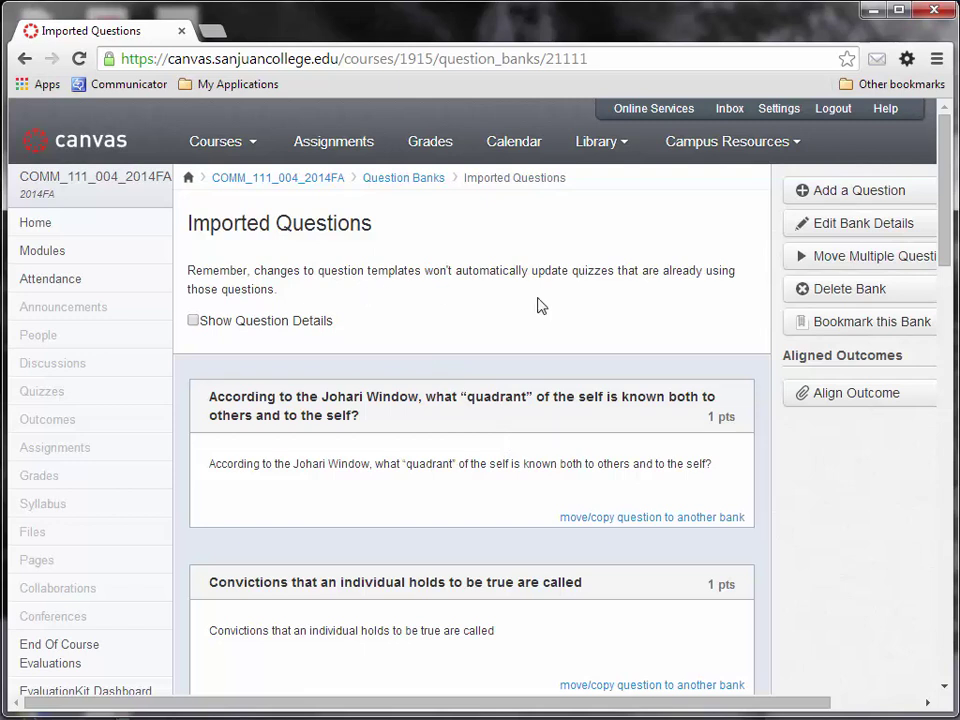
{"action": "left_click", "coordinate": [848, 226]}
{"action": "type", "text": "Chapter 02"}
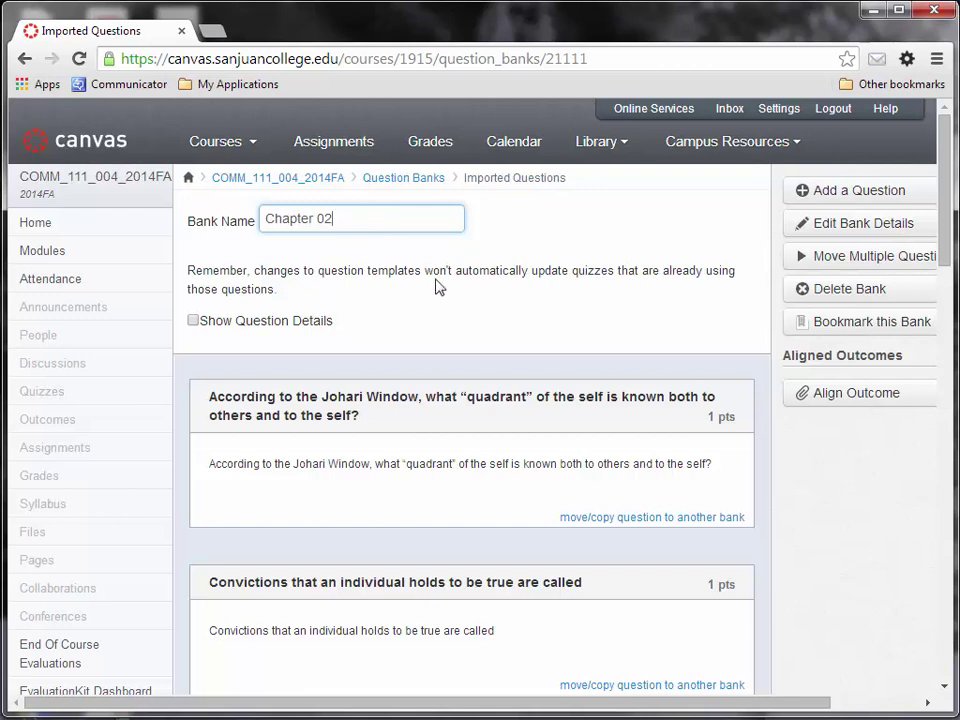
{"action": "key", "text": "Escape"}
Rename the Imported Questions bank to Chapter 02.
{"action": "left_click", "coordinate": [852, 226]}
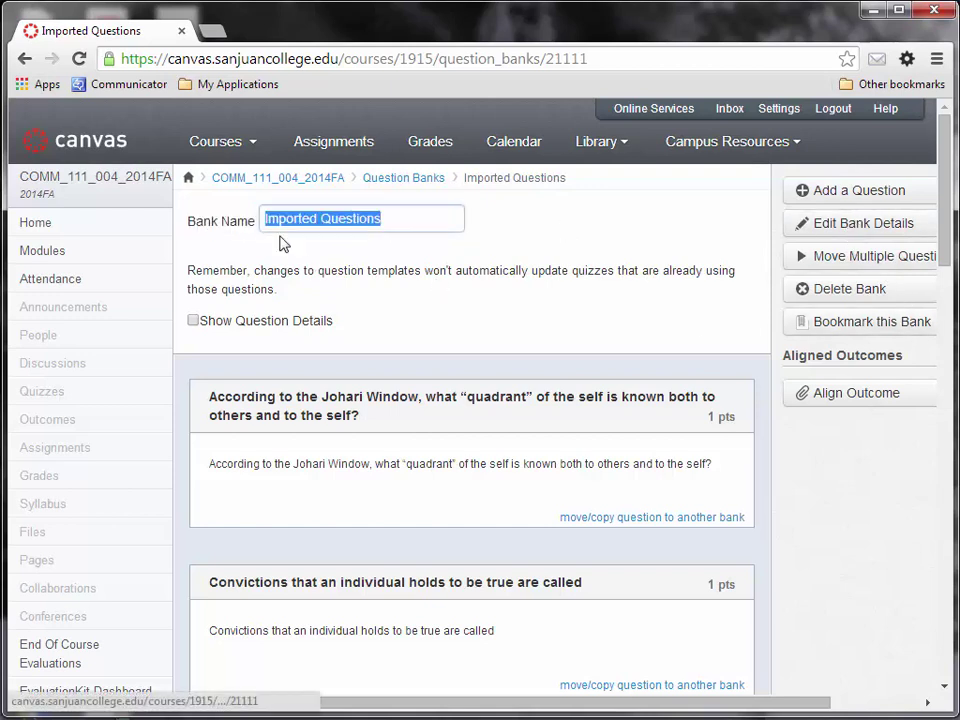
{"action": "type", "text": "Chapter 02"}
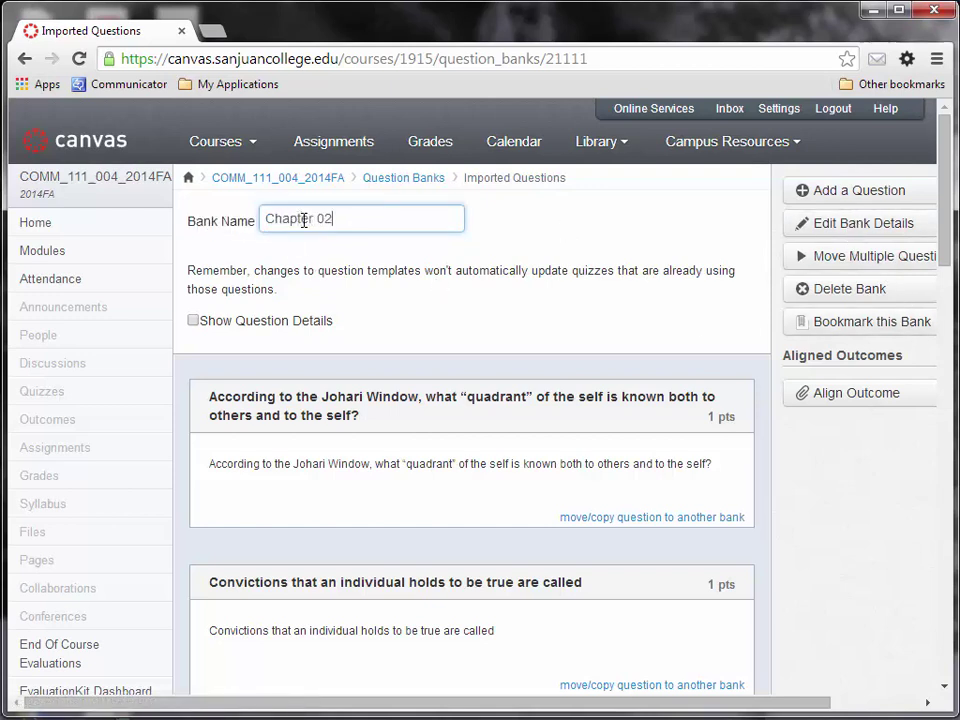
{"action": "left_click_drag", "start_coordinate": [950, 145], "coordinate": [904, 690]}
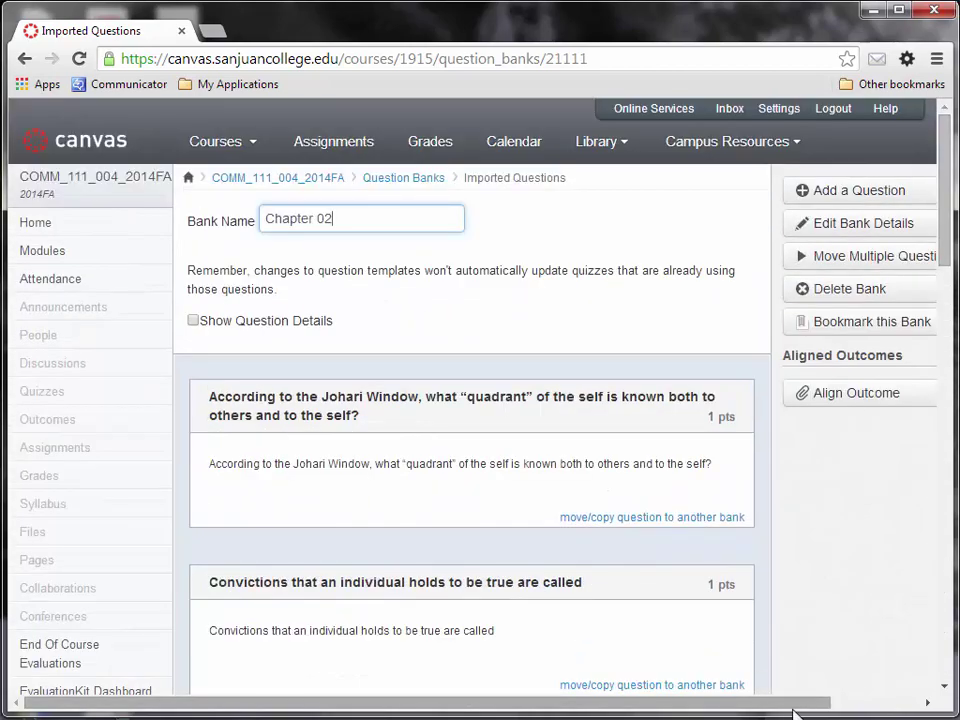
{"action": "left_click_drag", "start_coordinate": [793, 705], "coordinate": [915, 702]}
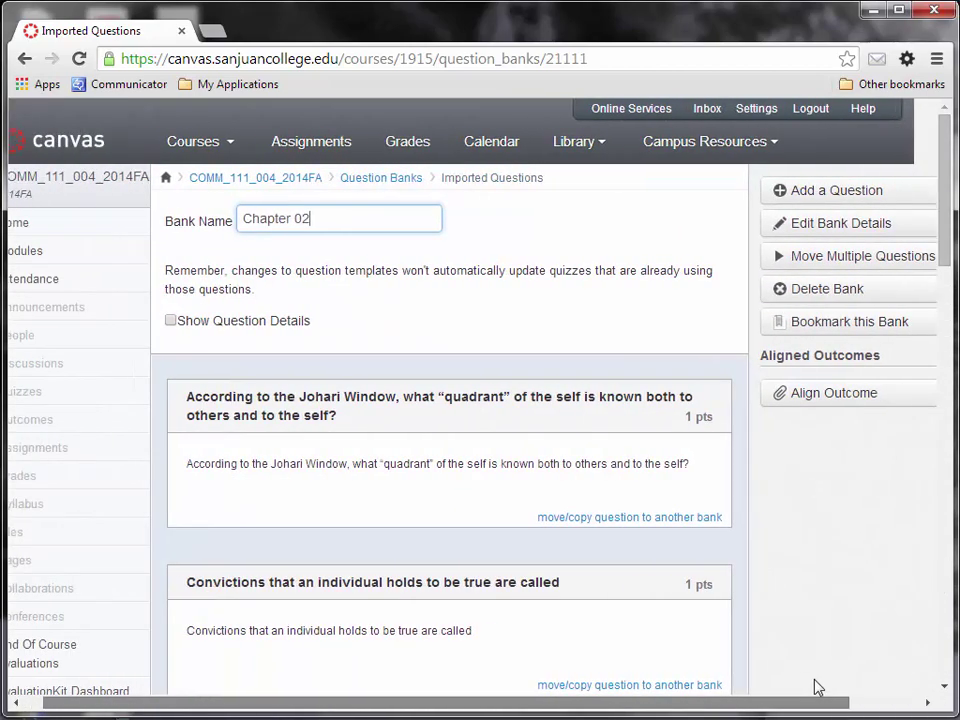
{"action": "left_click_drag", "start_coordinate": [821, 686], "coordinate": [680, 675]}
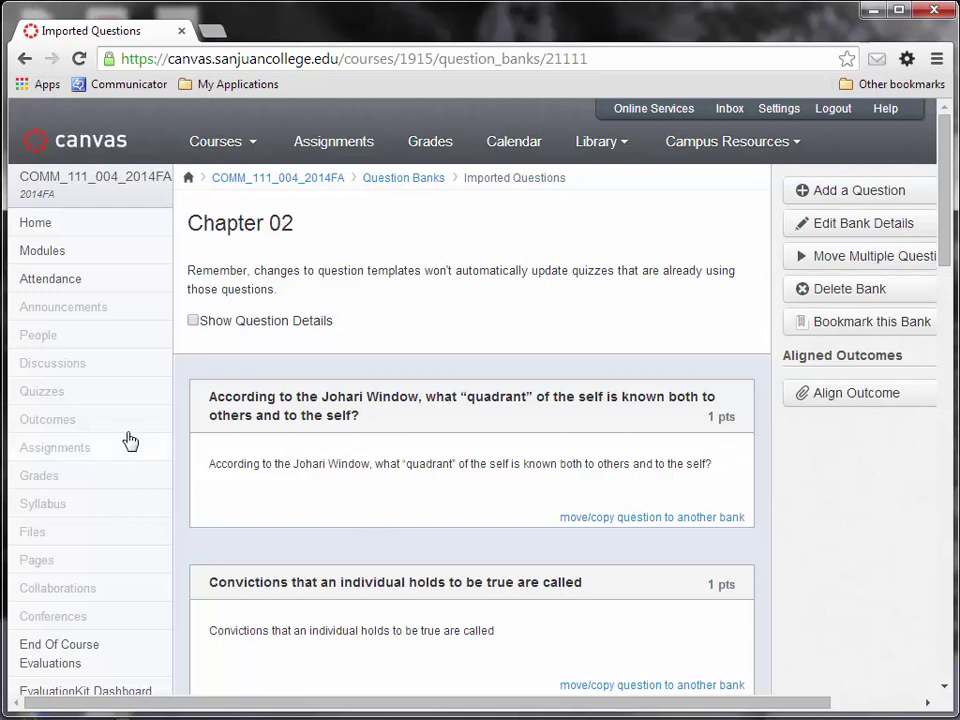
Create a new quiz in the course and title it Chapter 2.
{"action": "left_click", "coordinate": [37, 396]}
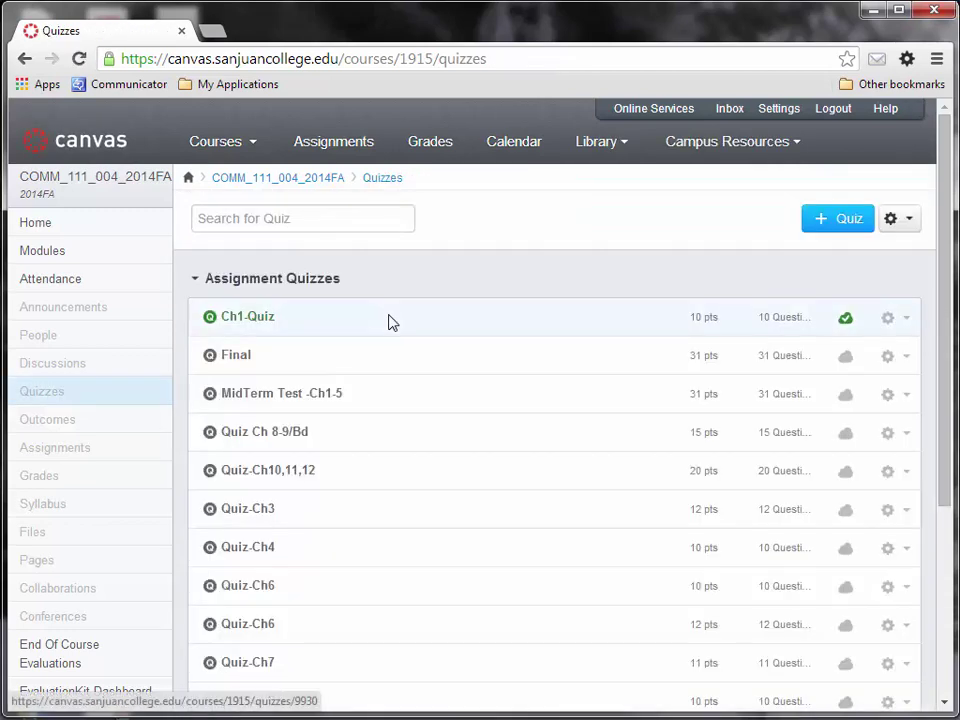
{"action": "left_click", "coordinate": [848, 222]}
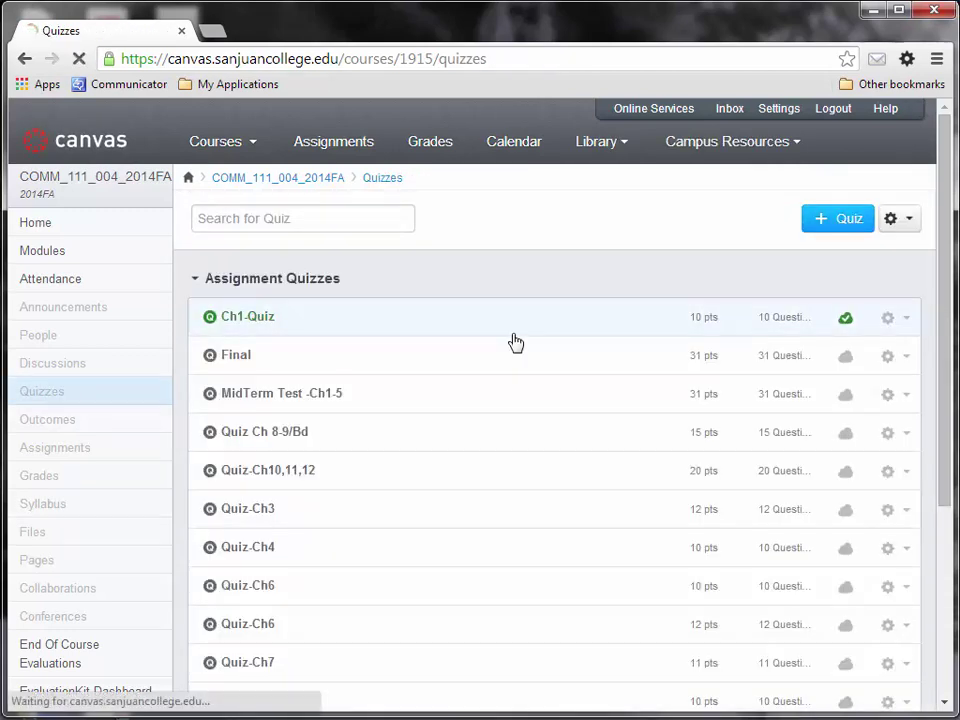
{"action": "left_click", "coordinate": [300, 280]}
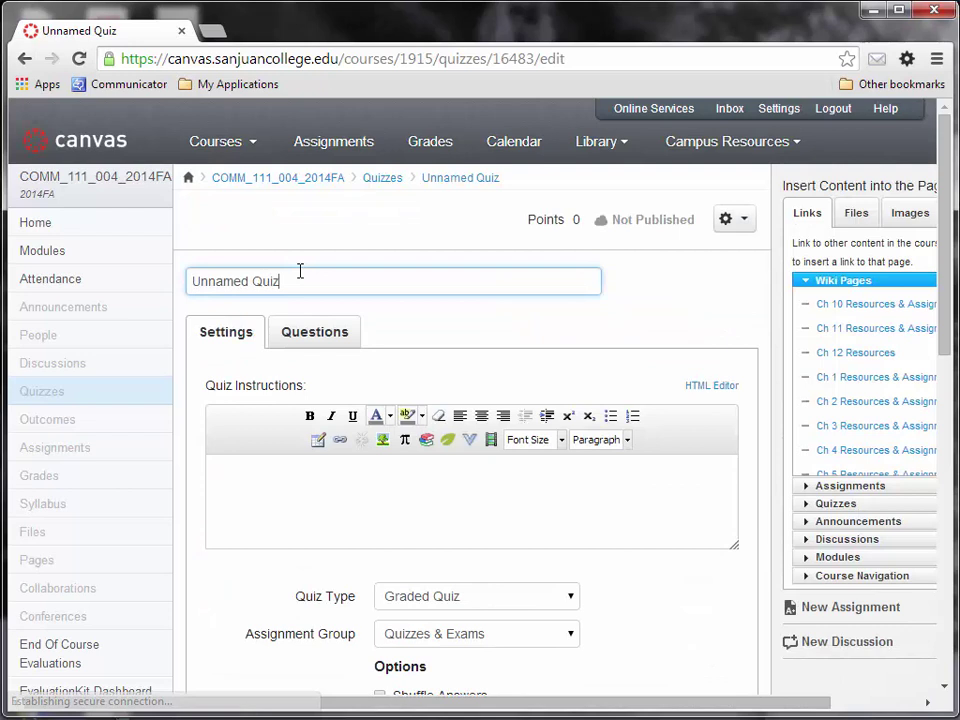
{"action": "triple_click", "coordinate": [296, 282]}
{"action": "type", "text": "Chapter 2"}
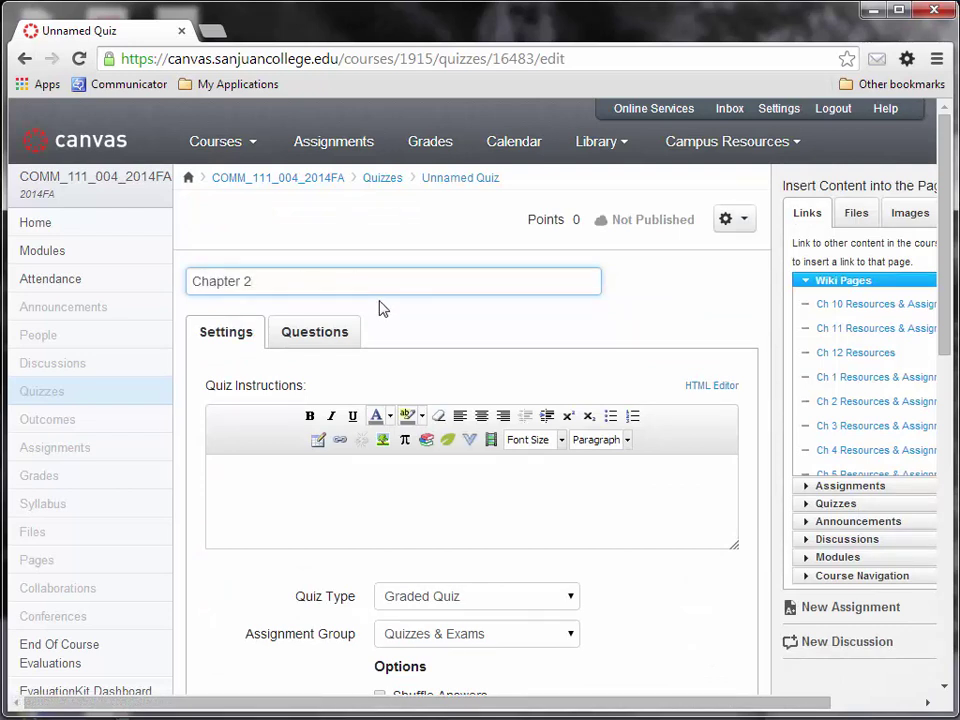
{"action": "scroll", "coordinate": [420, 640], "scroll_direction": "down", "scroll_amount": 2}
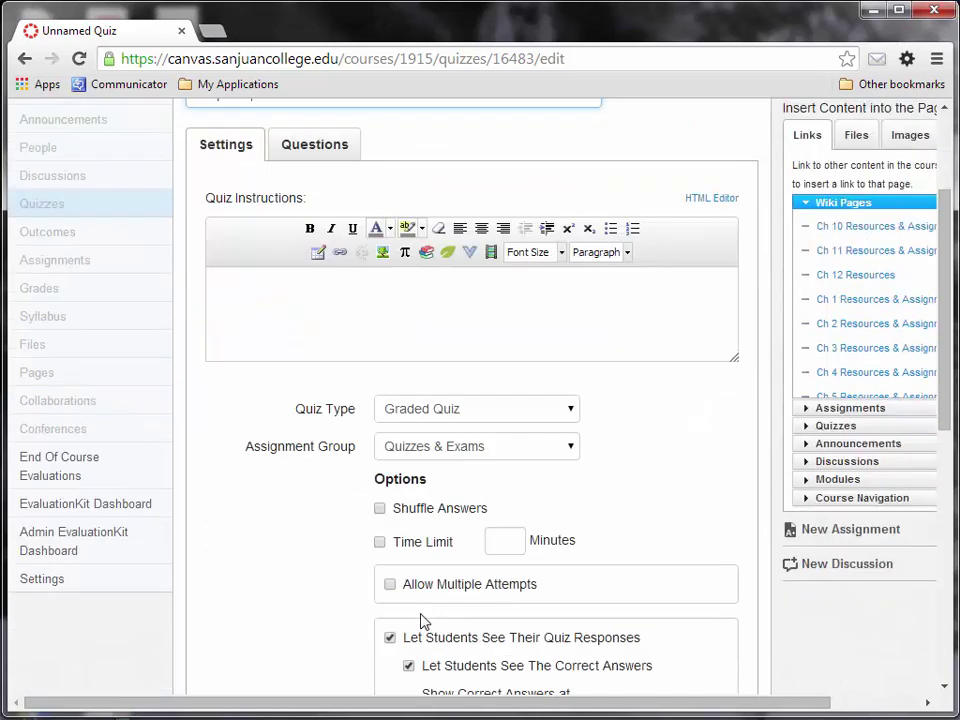
{"action": "scroll", "coordinate": [424, 621], "scroll_direction": "up", "scroll_amount": 2}
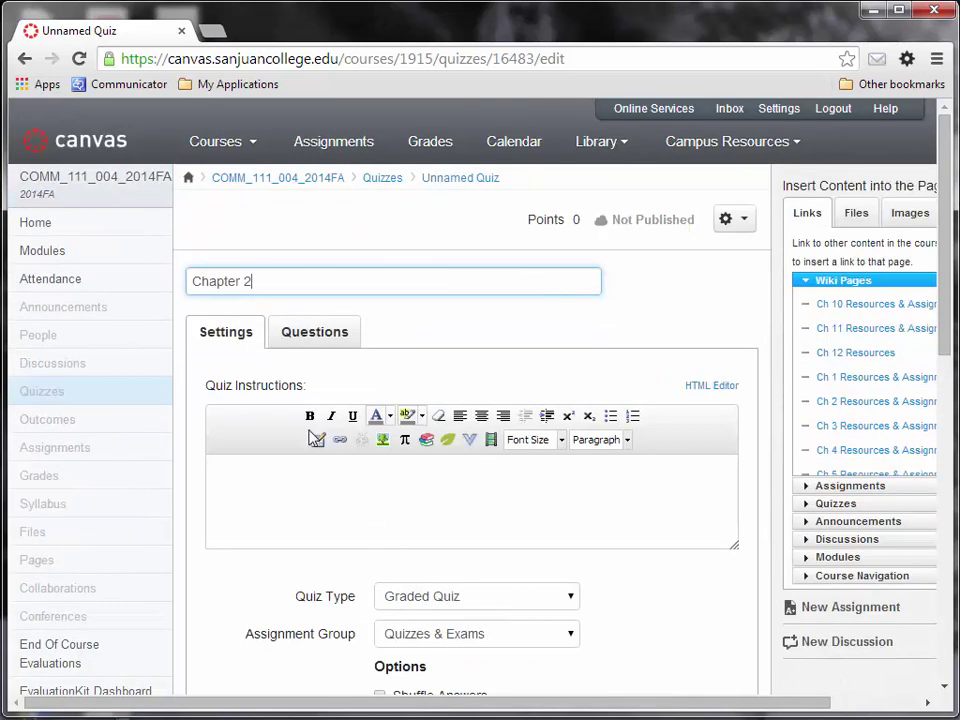
Try to add a question group named Chapter 2 that picks 10 questions from the Chapter 02 question bank.
{"action": "left_click", "coordinate": [302, 346]}
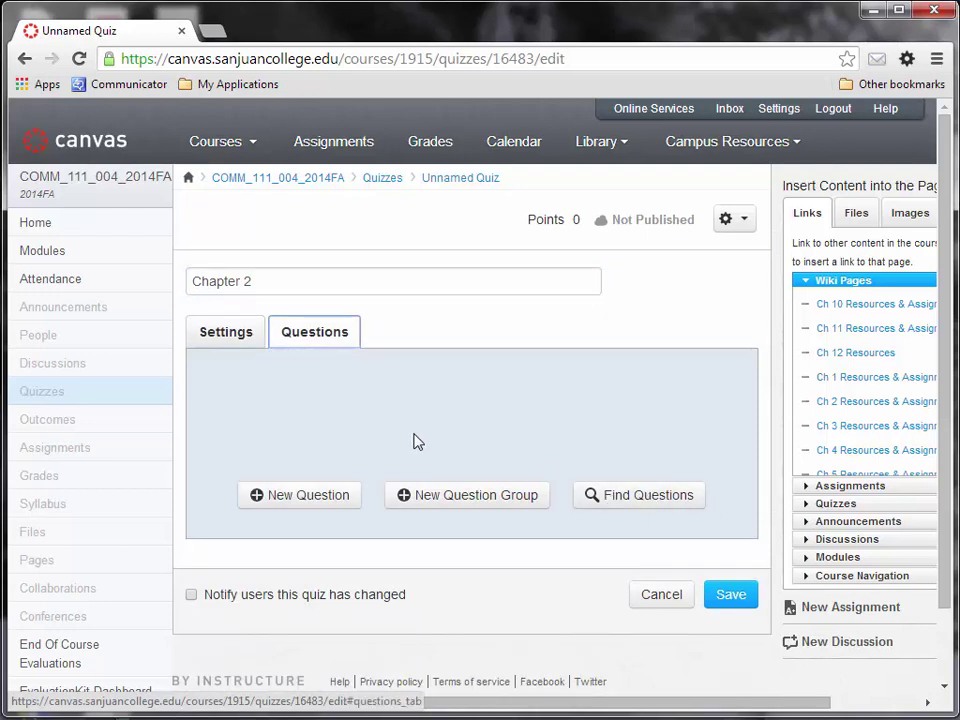
{"action": "left_click", "coordinate": [443, 500]}
{"action": "type", "text": "Chapter 2"}
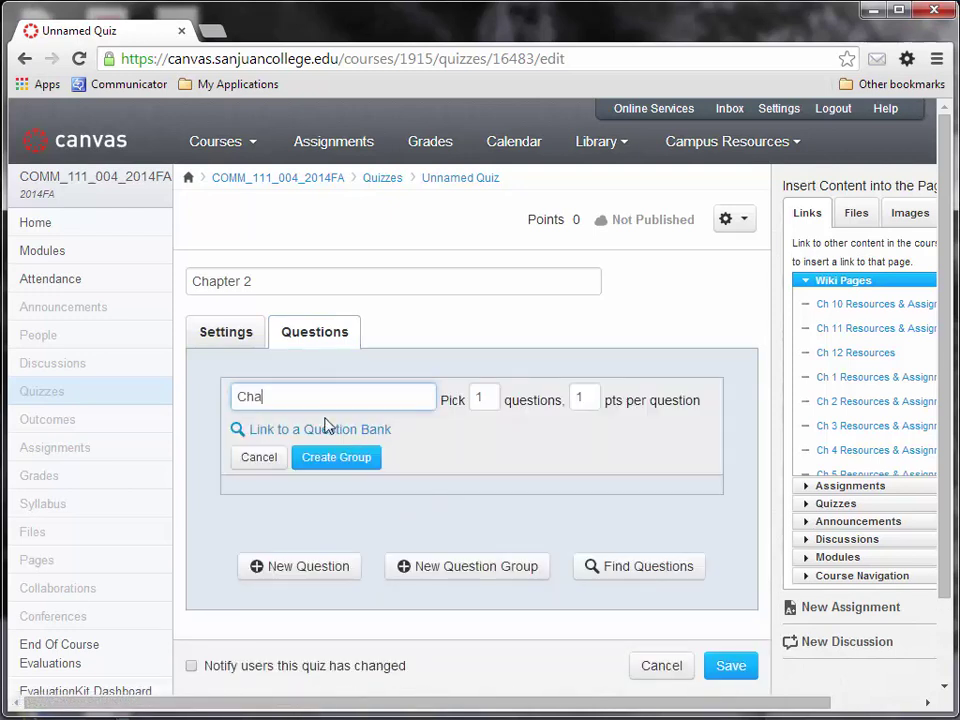
{"action": "double_click", "coordinate": [484, 397]}
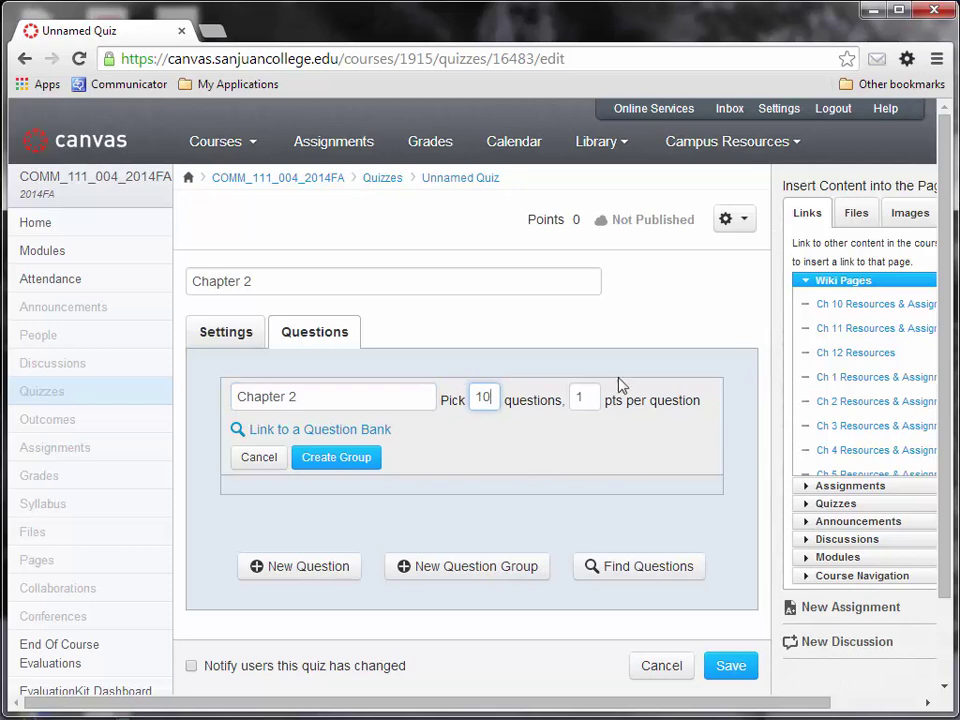
{"action": "type", "text": "10"}
{"action": "left_click", "coordinate": [272, 438]}
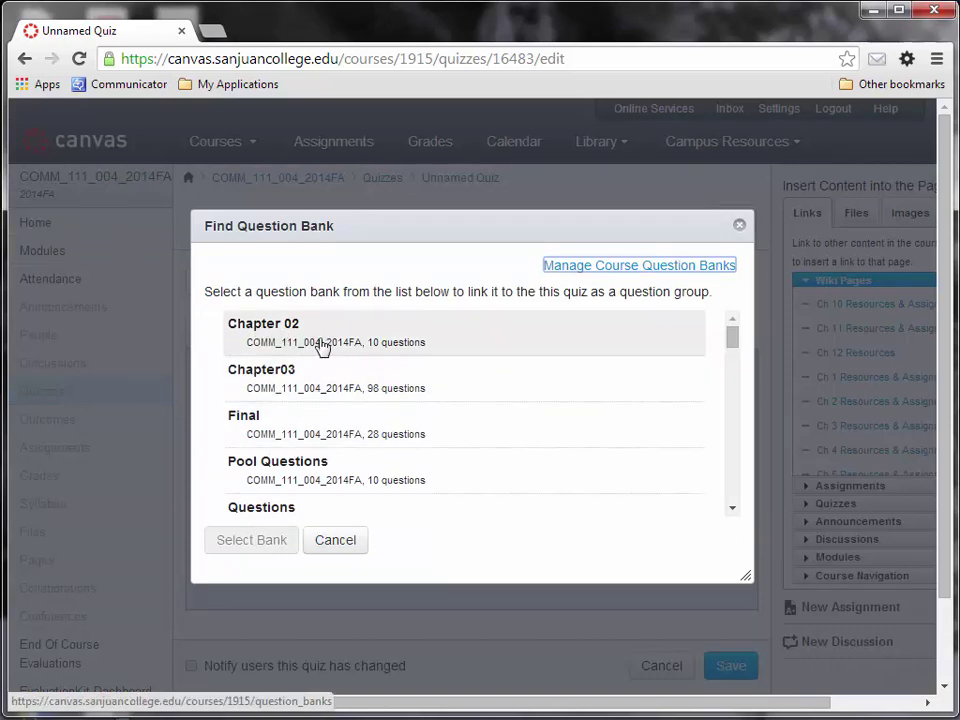
{"action": "left_click", "coordinate": [320, 342]}
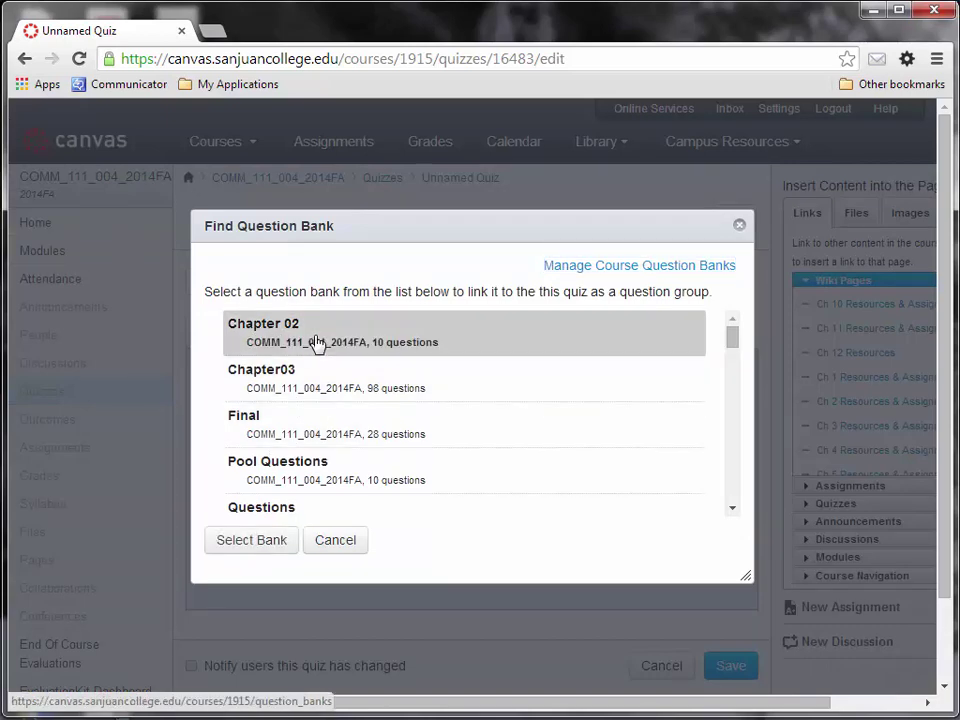
{"action": "left_click", "coordinate": [251, 547]}
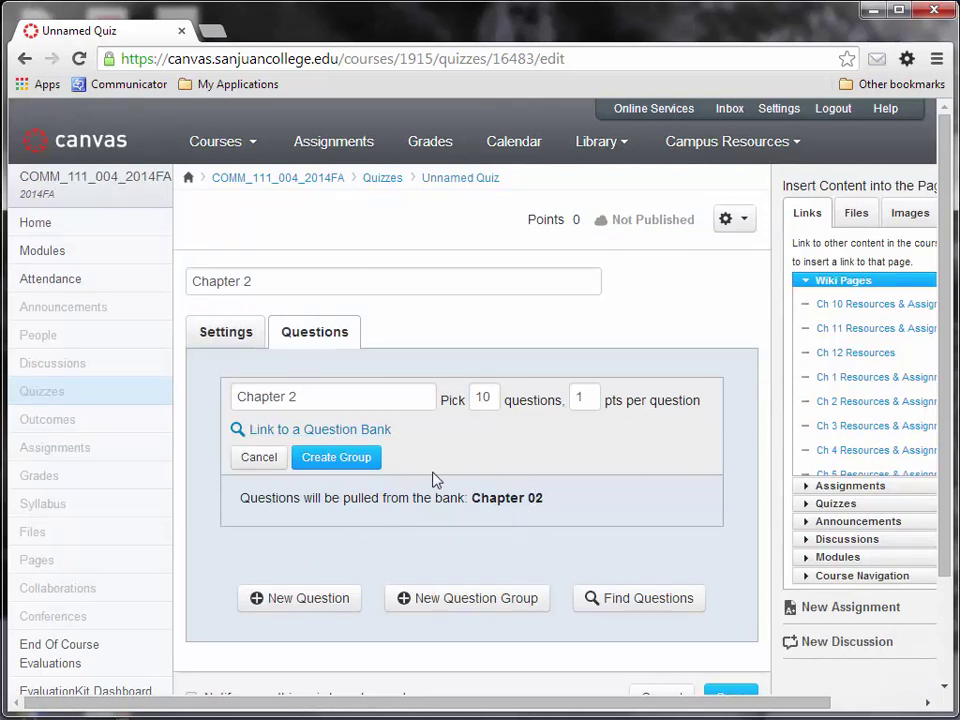
Save the Chapter 2 quiz and preview it.
{"action": "scroll", "coordinate": [520, 500], "scroll_direction": "down", "scroll_amount": 2}
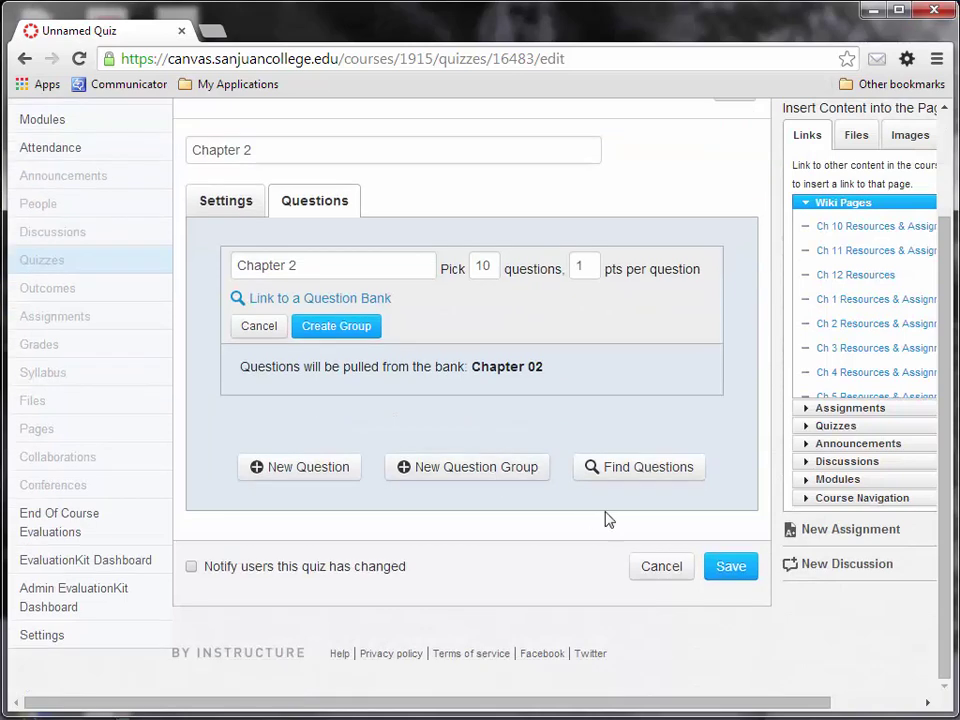
{"action": "left_click", "coordinate": [731, 566]}
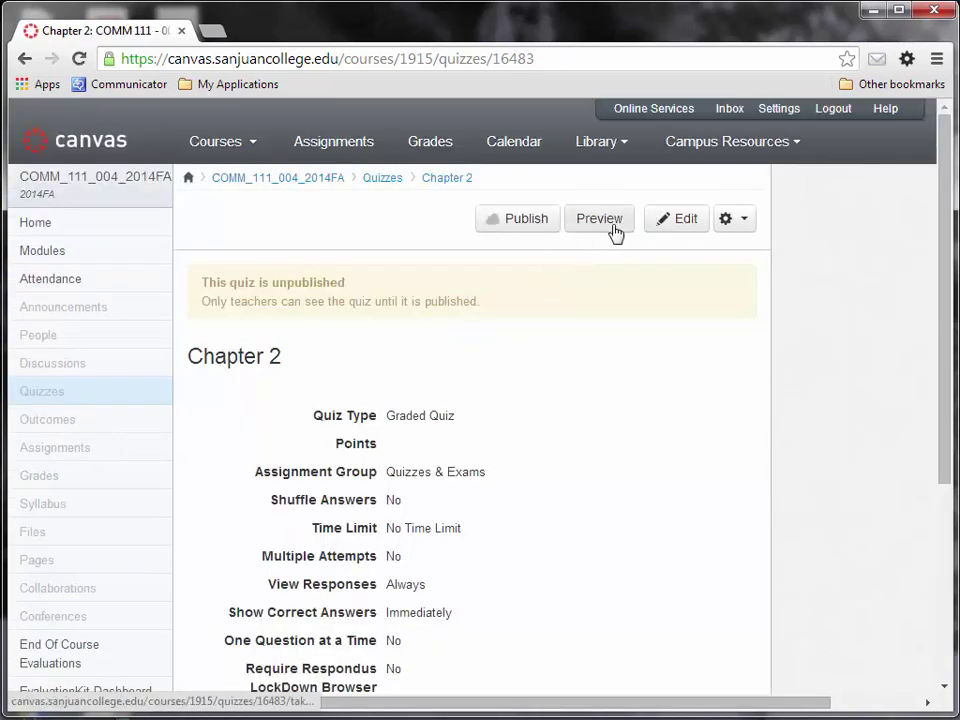
{"action": "left_click", "coordinate": [610, 226]}
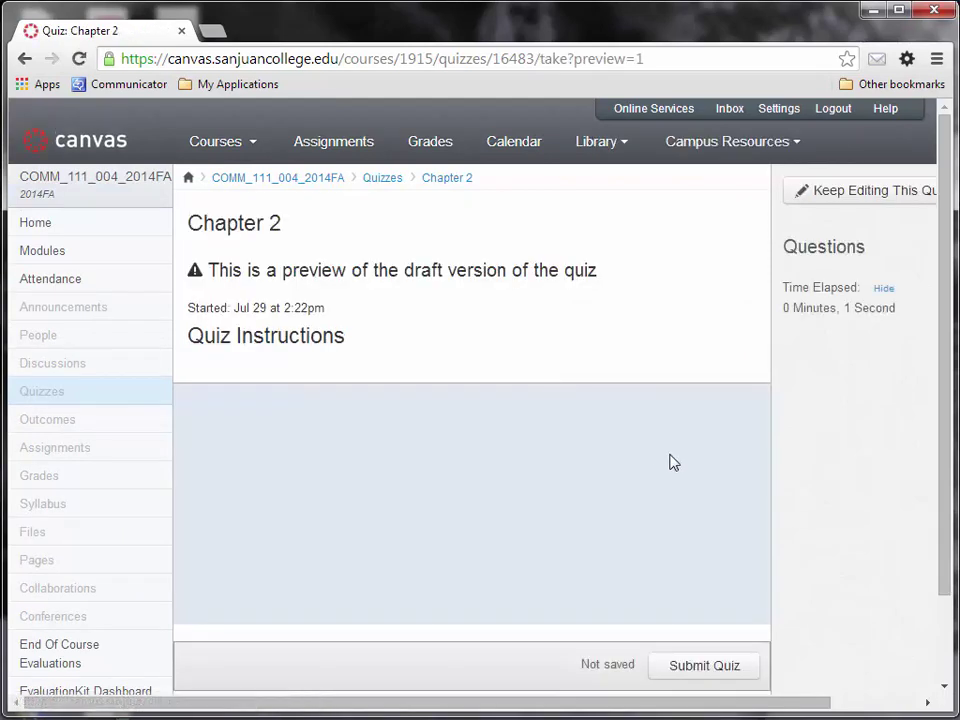
{"action": "scroll", "coordinate": [626, 455], "scroll_direction": "down", "scroll_amount": 1}
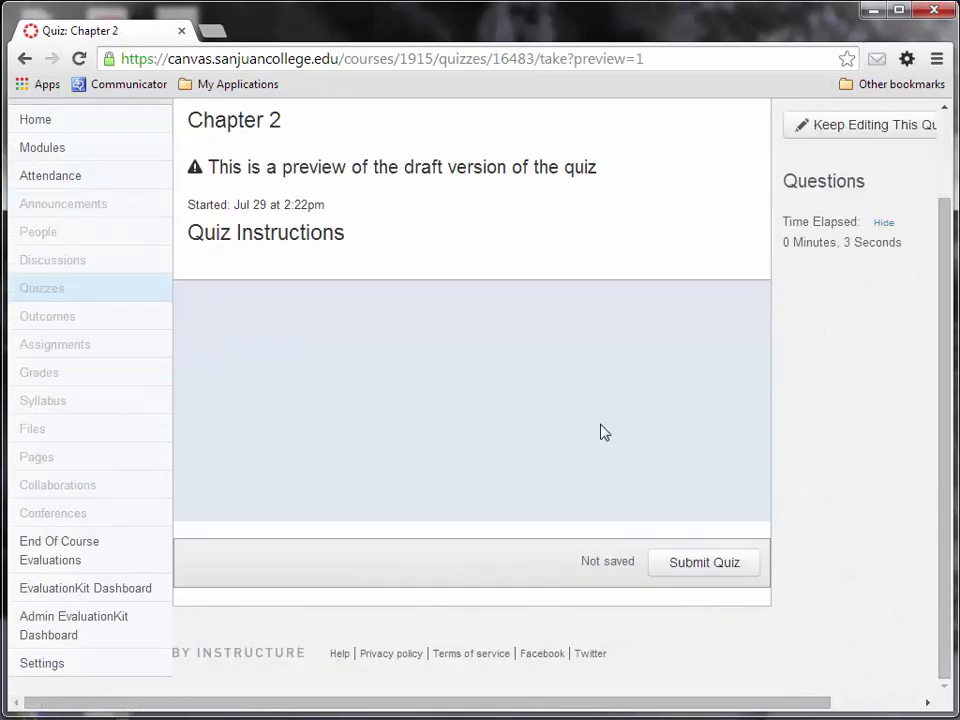
Reopen the Chapter 2 quiz for editing from the preview, check its settings and save it again.
{"action": "left_click", "coordinate": [827, 132]}
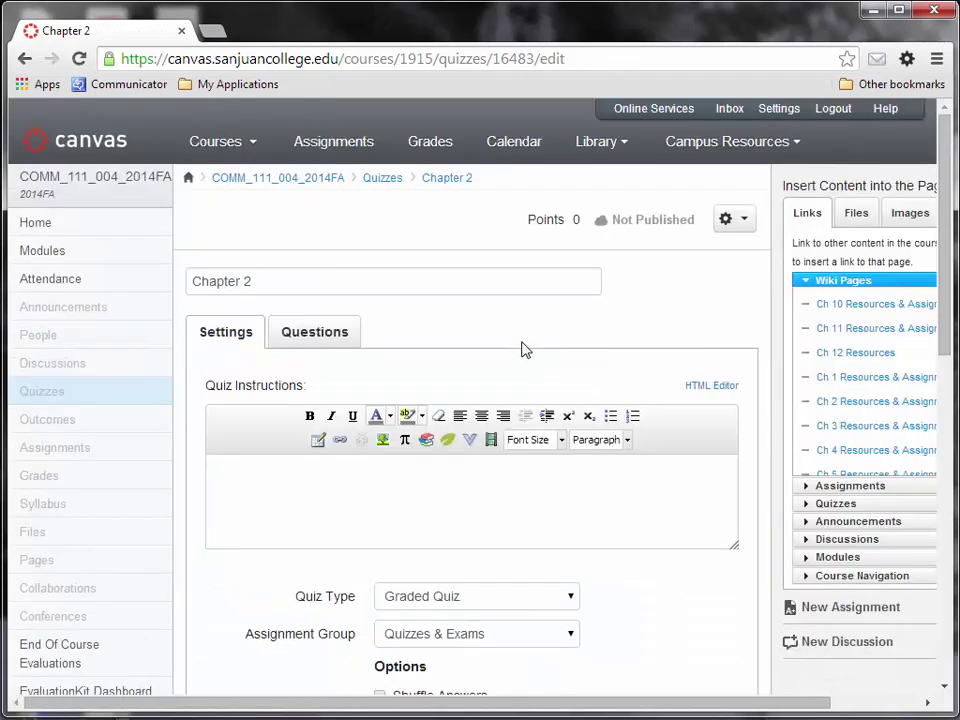
{"action": "scroll", "coordinate": [585, 328], "scroll_direction": "down", "scroll_amount": 2}
{"action": "scroll", "coordinate": [580, 332], "scroll_direction": "down", "scroll_amount": 4}
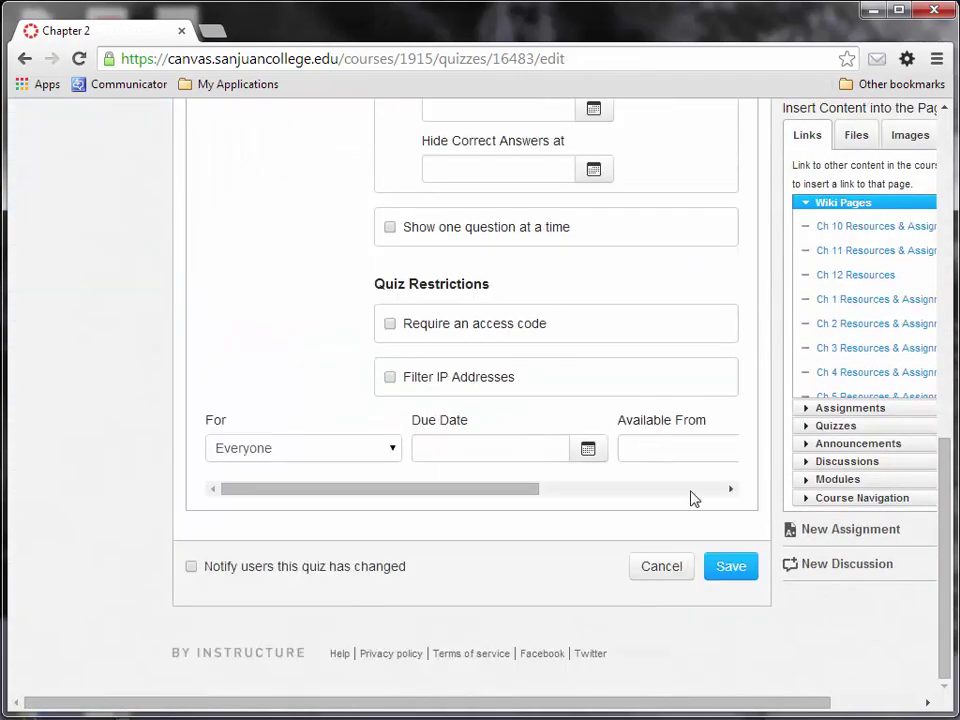
{"action": "left_click", "coordinate": [722, 568]}
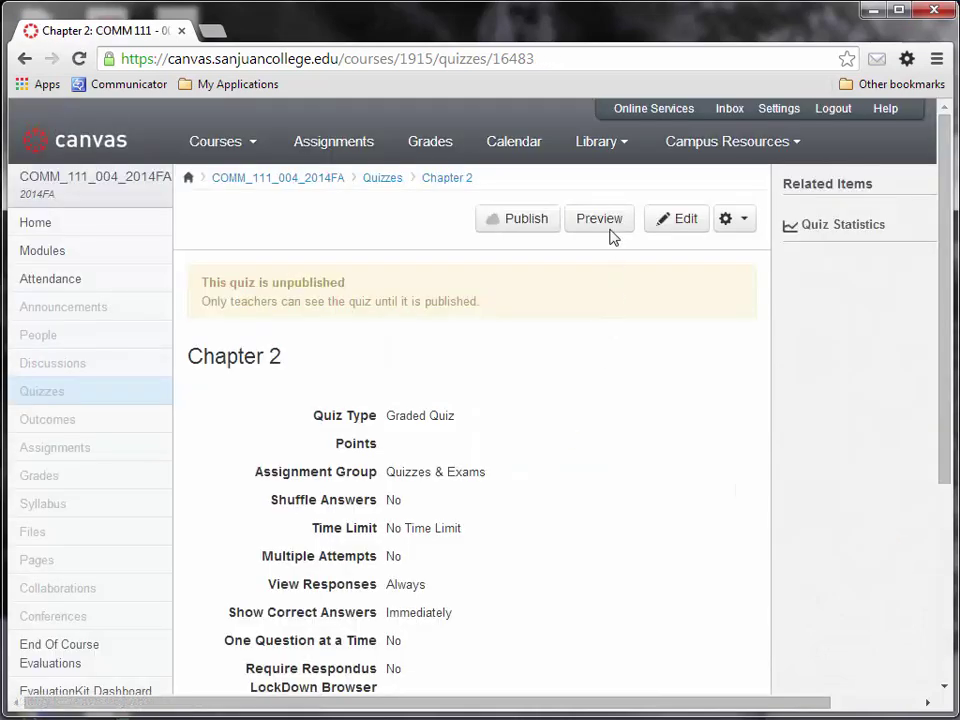
Preview the draft Chapter 2 quiz and check the page for its questions.
{"action": "left_click", "coordinate": [608, 226]}
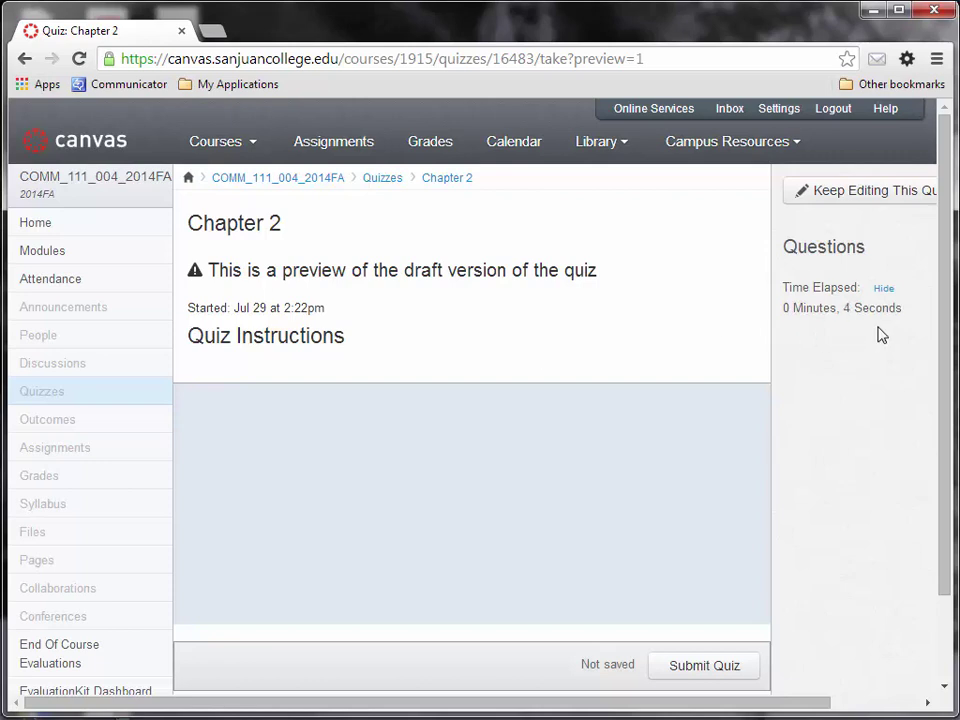
{"action": "left_click_drag", "start_coordinate": [945, 300], "coordinate": [948, 458]}
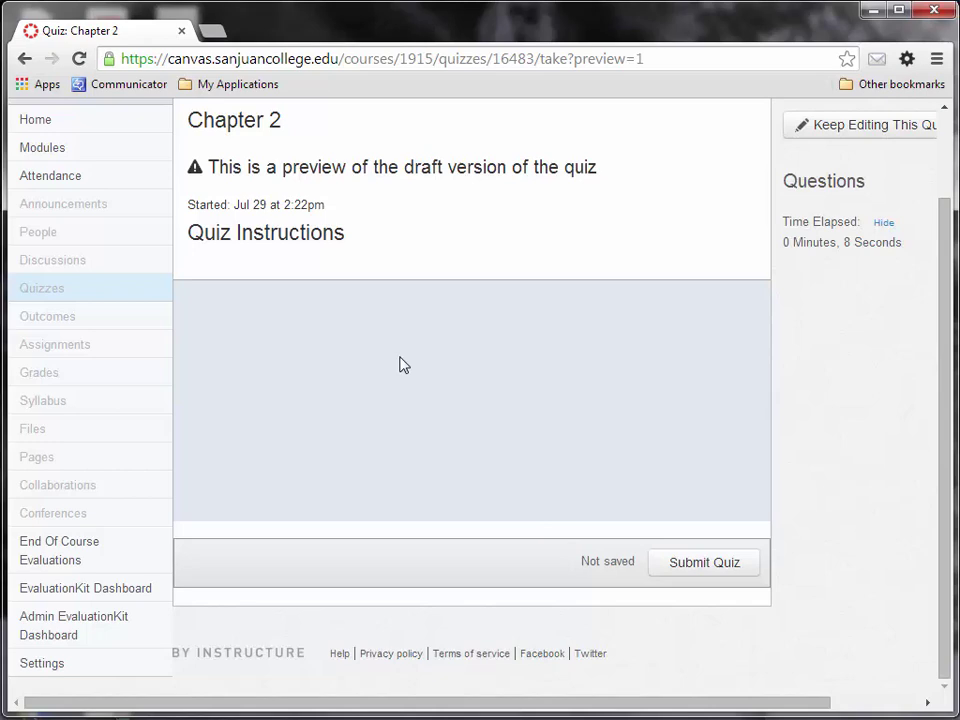
{"action": "scroll", "coordinate": [390, 327], "scroll_direction": "up", "scroll_amount": 2}
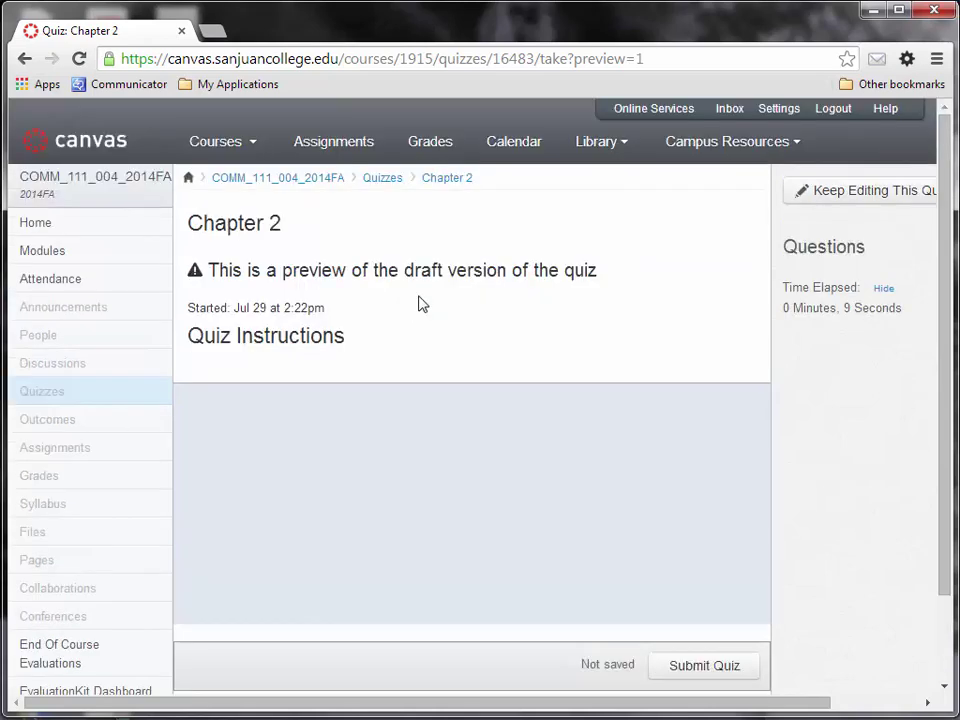
Return to the course's quiz list and open the Chapter 2 quiz's questions for editing.
{"action": "left_click", "coordinate": [385, 179]}
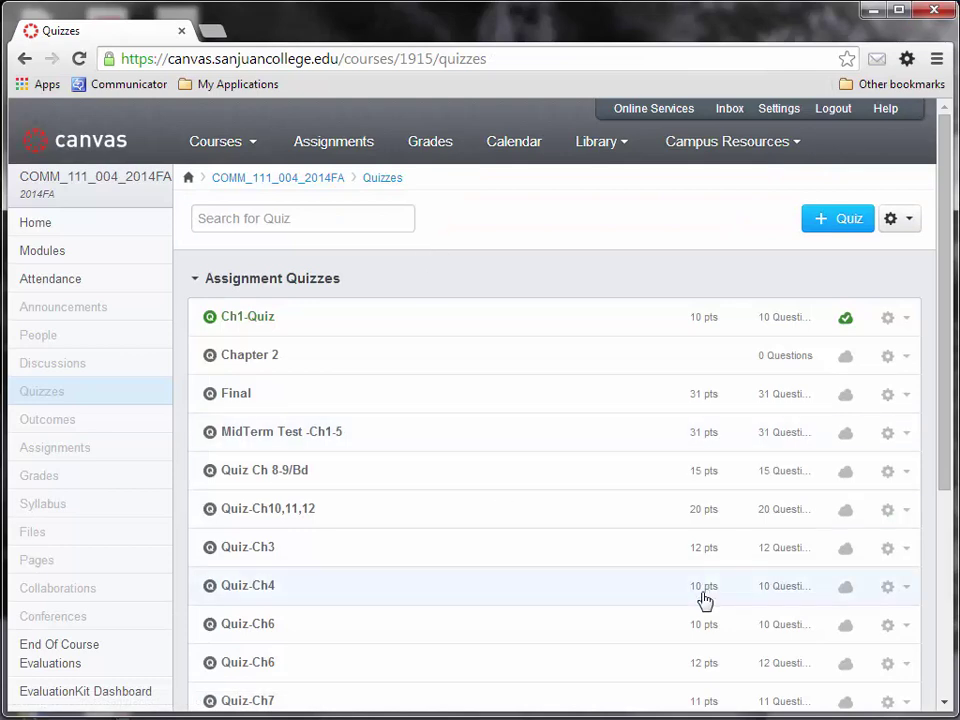
{"action": "left_click", "coordinate": [255, 358]}
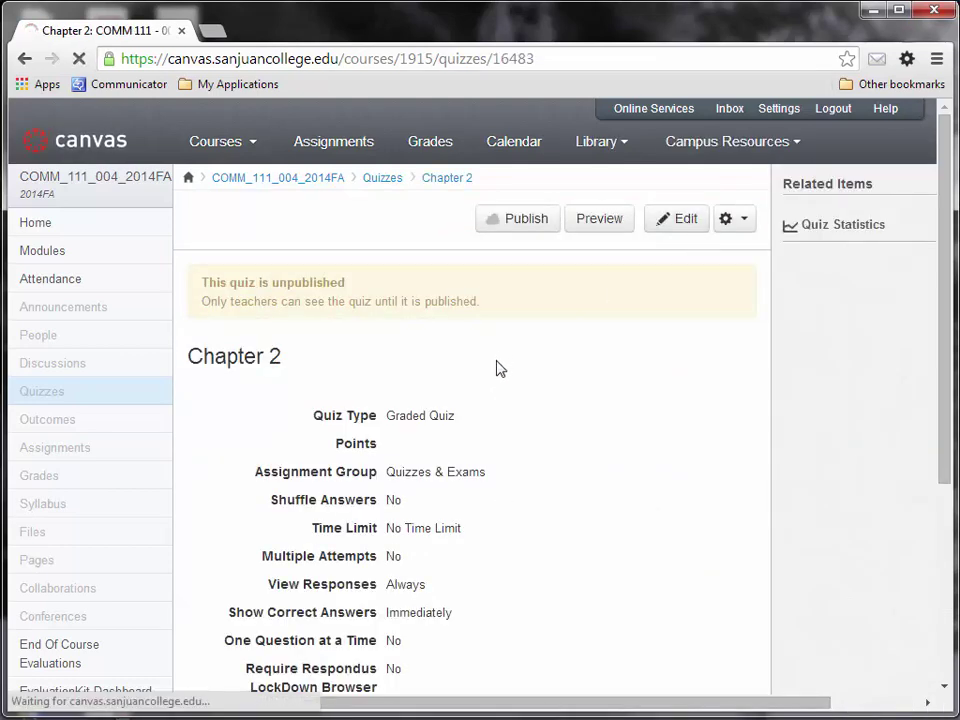
{"action": "left_click", "coordinate": [298, 336]}
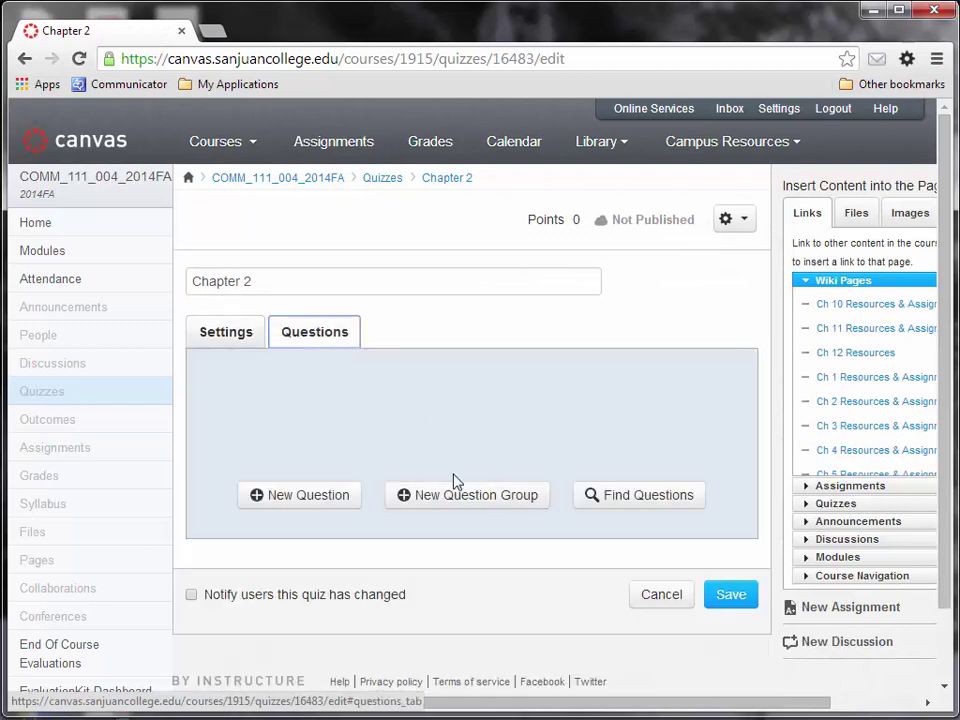
Start a new question group named Chapter 2 and set it to pick 10 questions.
{"action": "left_click", "coordinate": [454, 502]}
{"action": "type", "text": "Ch"}
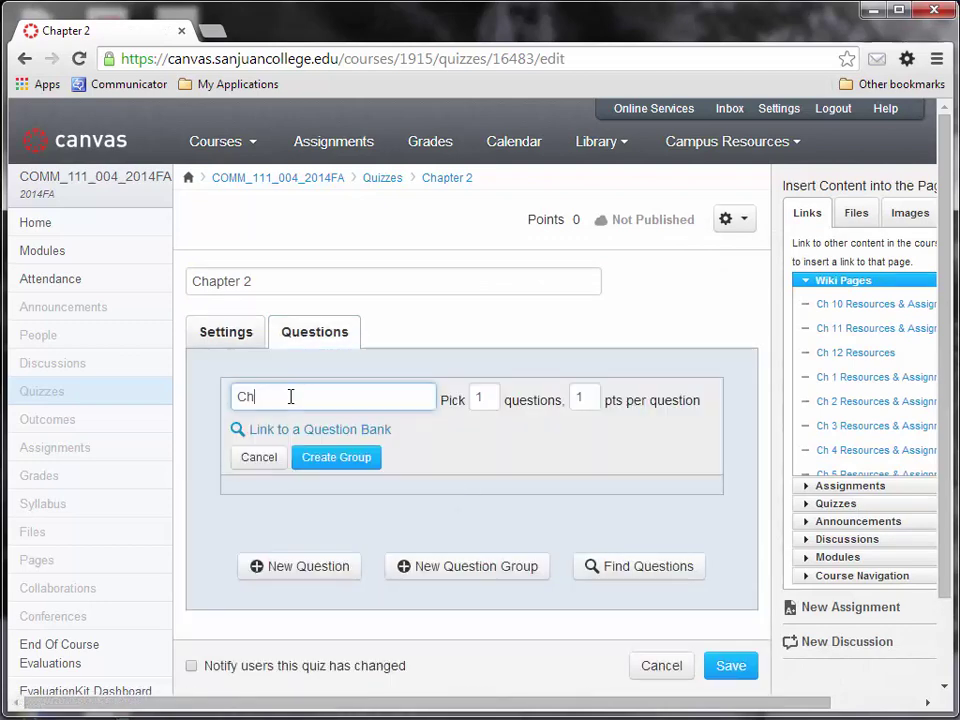
{"action": "type", "text": "apter 2"}
{"action": "double_click", "coordinate": [478, 398]}
{"action": "type", "text": "10"}
Link the question group to the Chapter 02 question bank and create the group.
{"action": "left_click", "coordinate": [302, 432]}
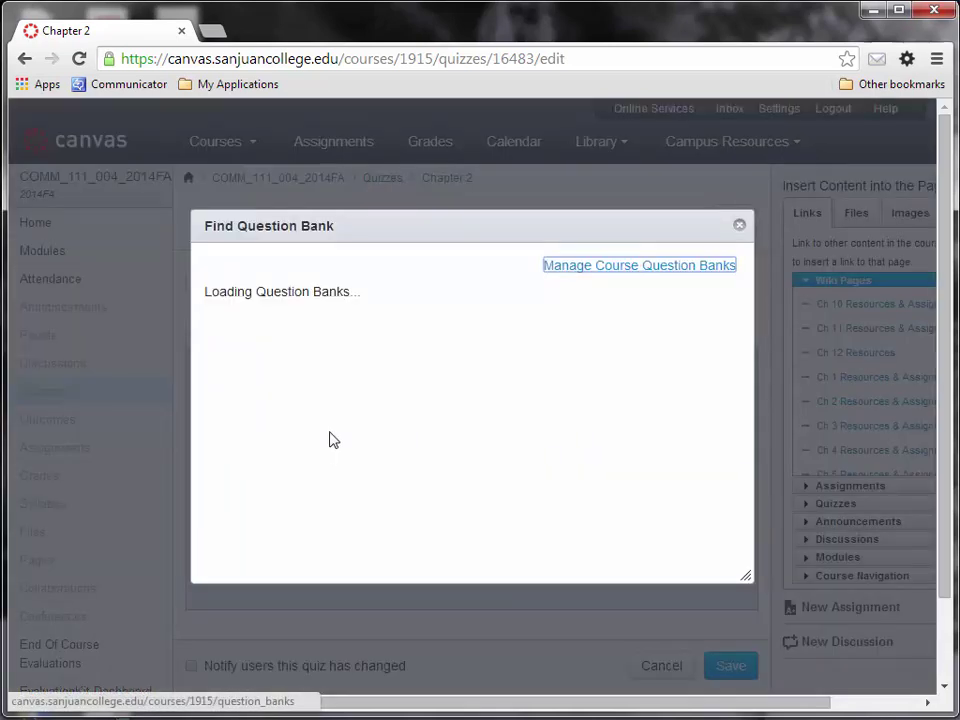
{"action": "left_click", "coordinate": [245, 346]}
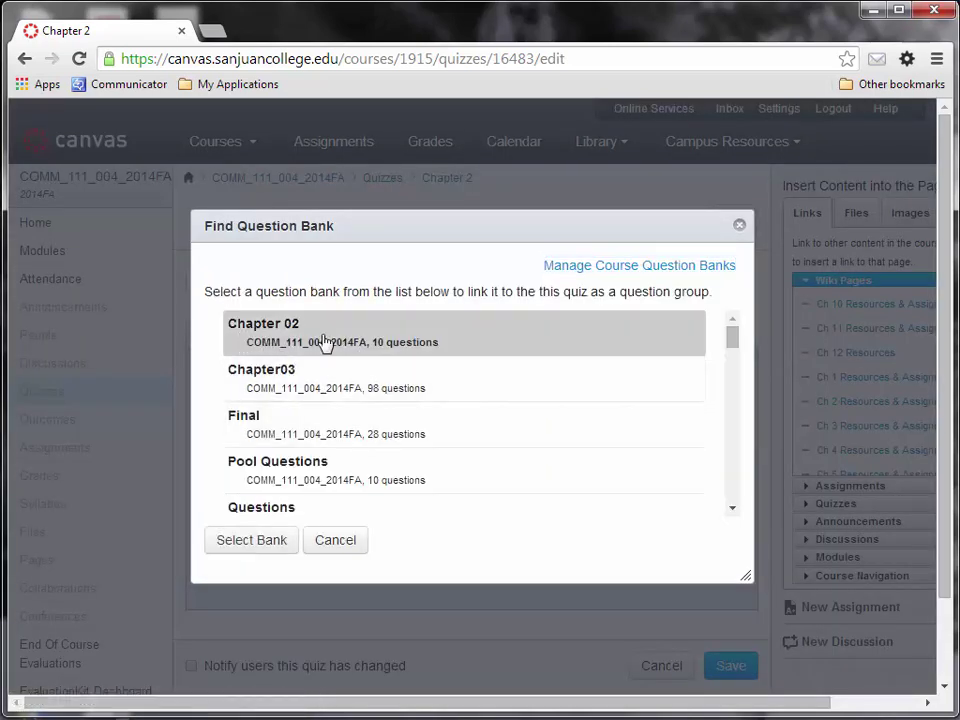
{"action": "left_click", "coordinate": [256, 541]}
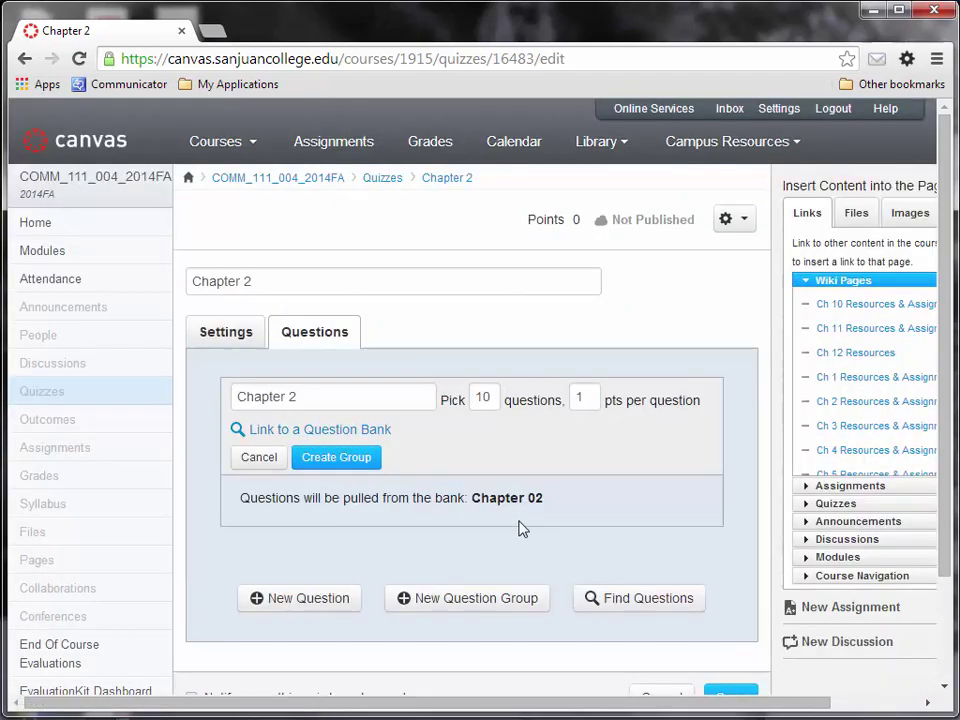
{"action": "left_click", "coordinate": [340, 457]}
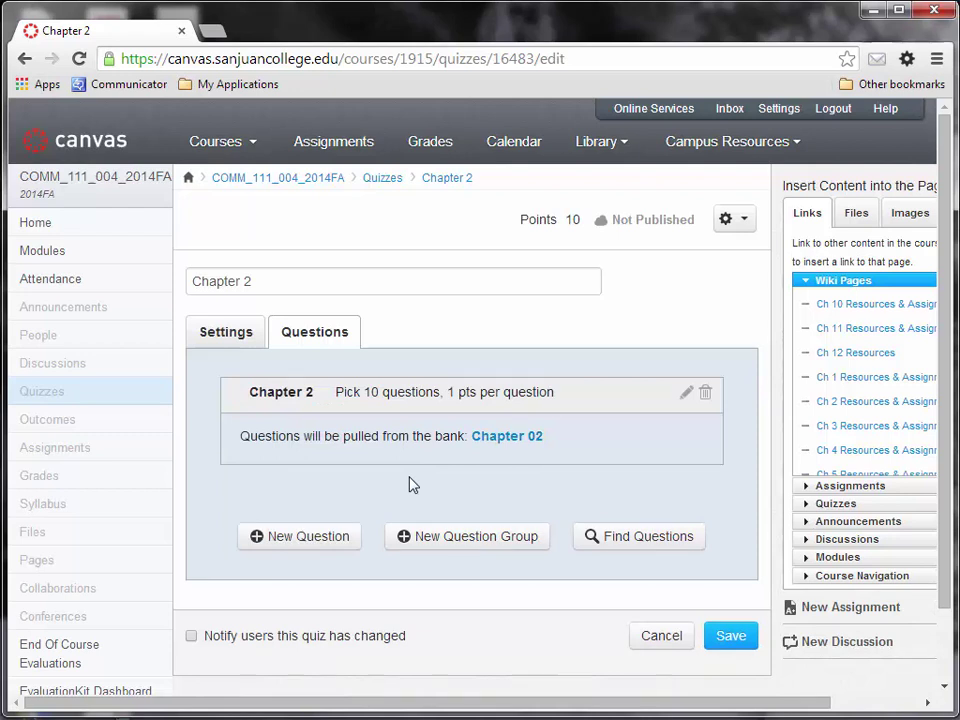
Save the Chapter 2 quiz and preview it to review the questions drawn from the bank.
{"action": "left_click", "coordinate": [737, 635]}
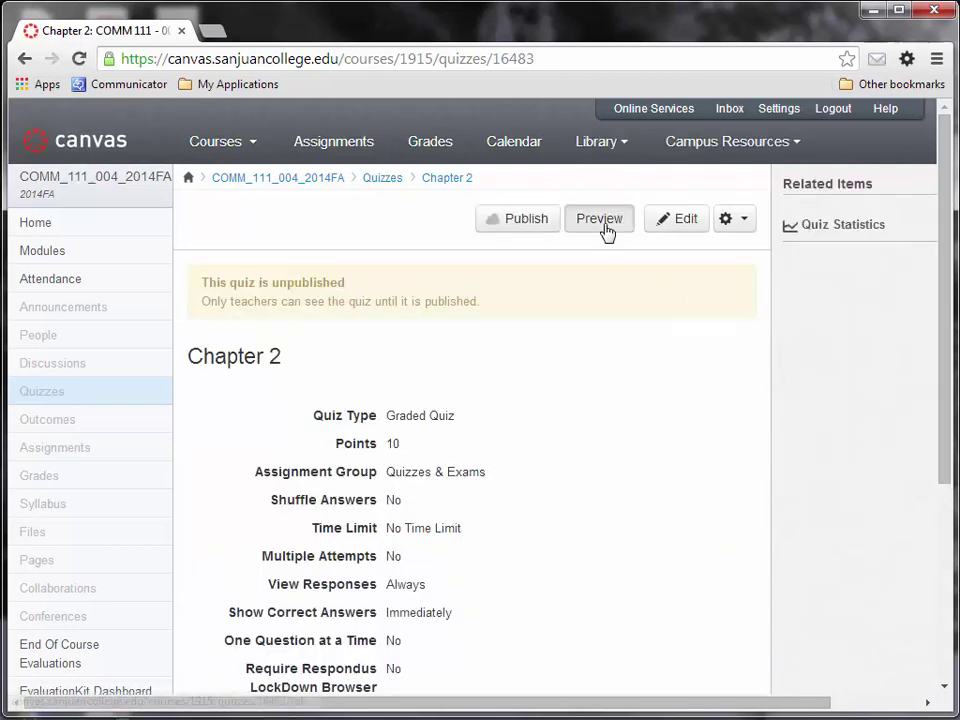
{"action": "left_click", "coordinate": [601, 222]}
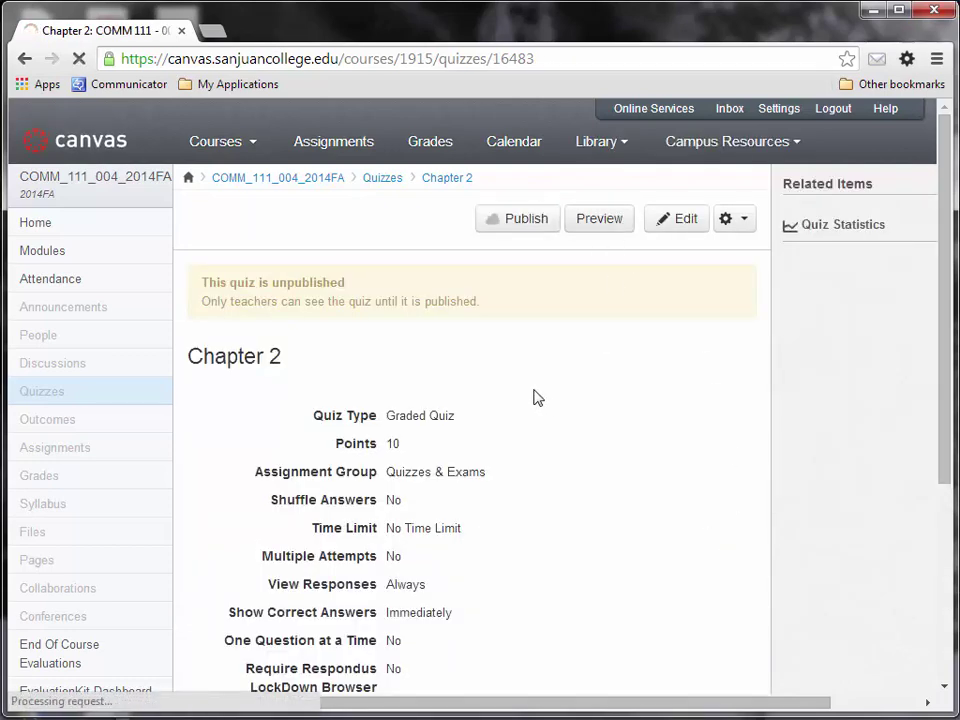
{"action": "scroll", "coordinate": [437, 450], "scroll_direction": "down", "scroll_amount": 5}
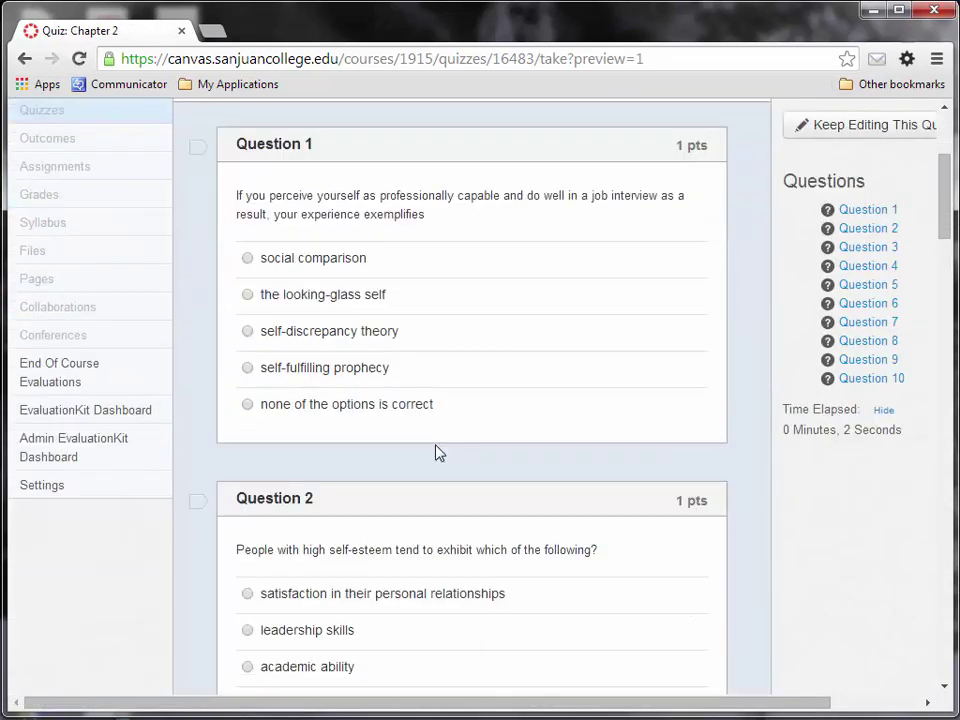
{"action": "scroll", "coordinate": [445, 420], "scroll_direction": "up", "scroll_amount": 5}
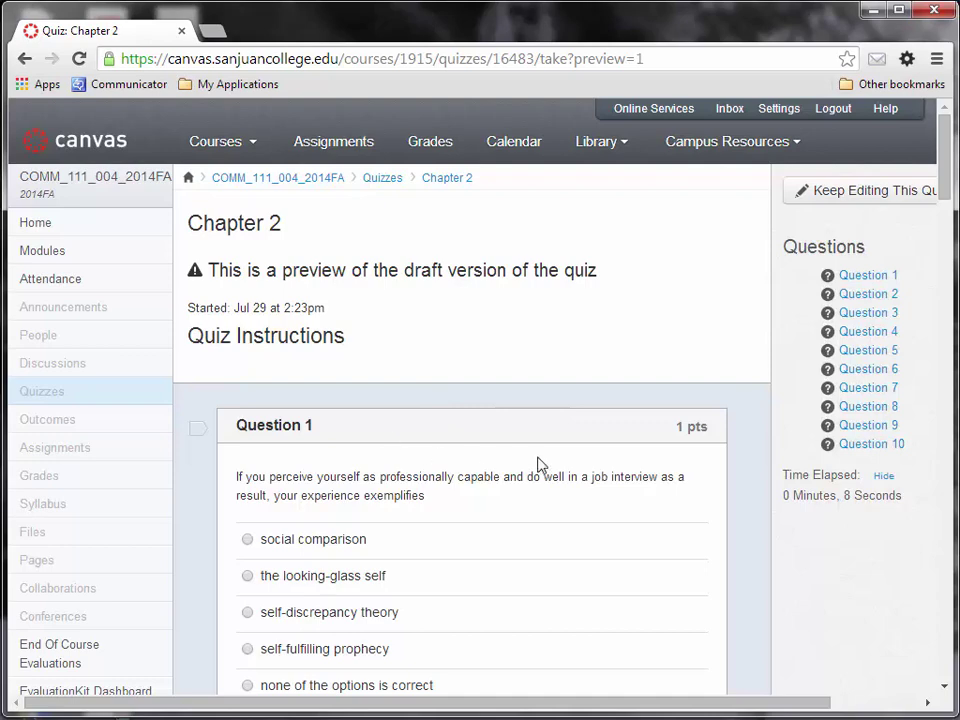
{"action": "scroll", "coordinate": [508, 454], "scroll_direction": "down", "scroll_amount": 2}
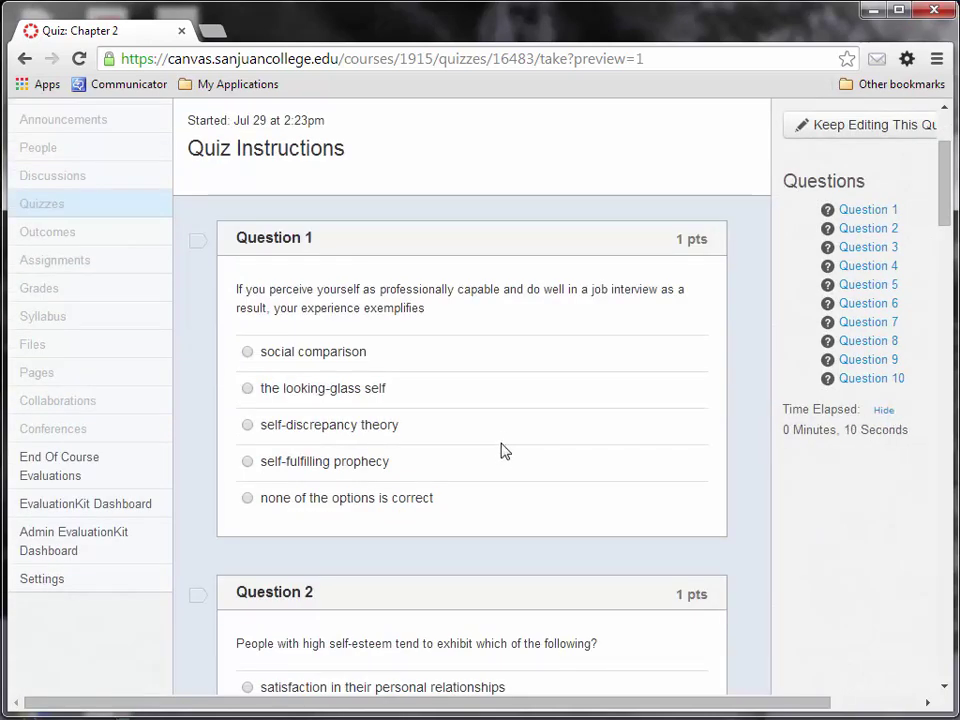
Resume editing the quiz from the preview and review its settings through the restrictions and availability dates.
{"action": "left_click", "coordinate": [846, 124]}
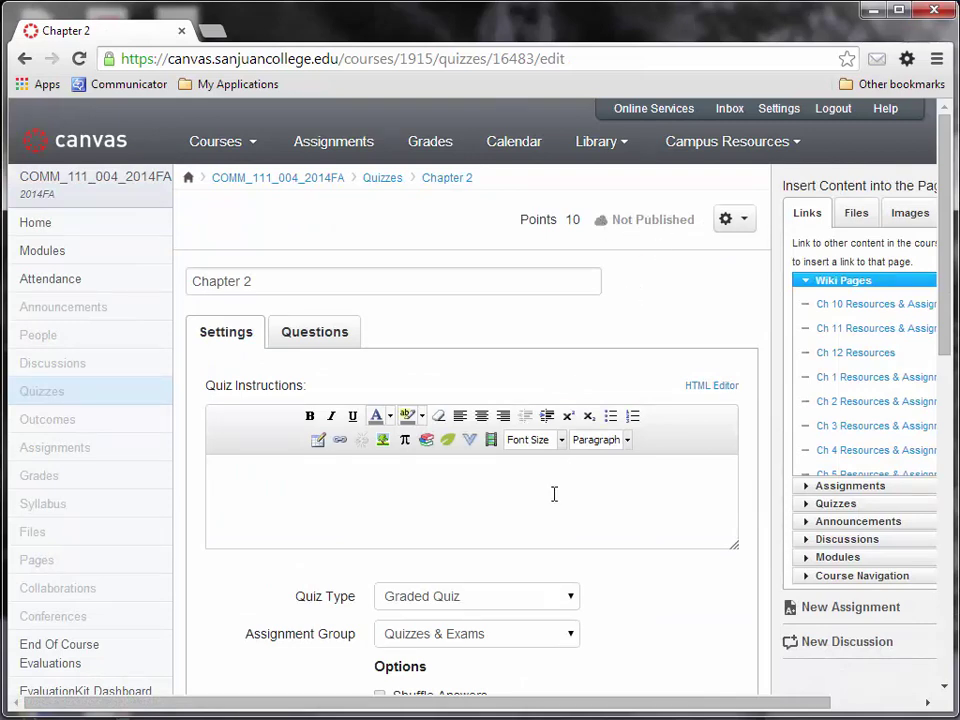
{"action": "scroll", "coordinate": [551, 491], "scroll_direction": "down", "scroll_amount": 5}
{"action": "scroll", "coordinate": [549, 490], "scroll_direction": "down", "scroll_amount": 3}
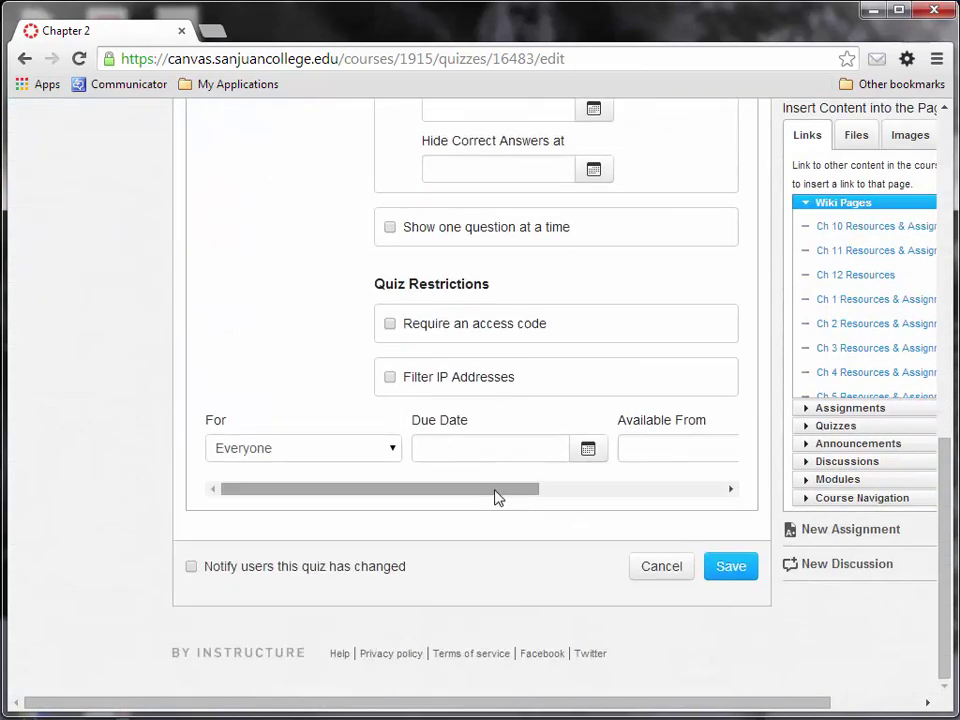
{"action": "left_click_drag", "start_coordinate": [497, 490], "coordinate": [461, 514]}
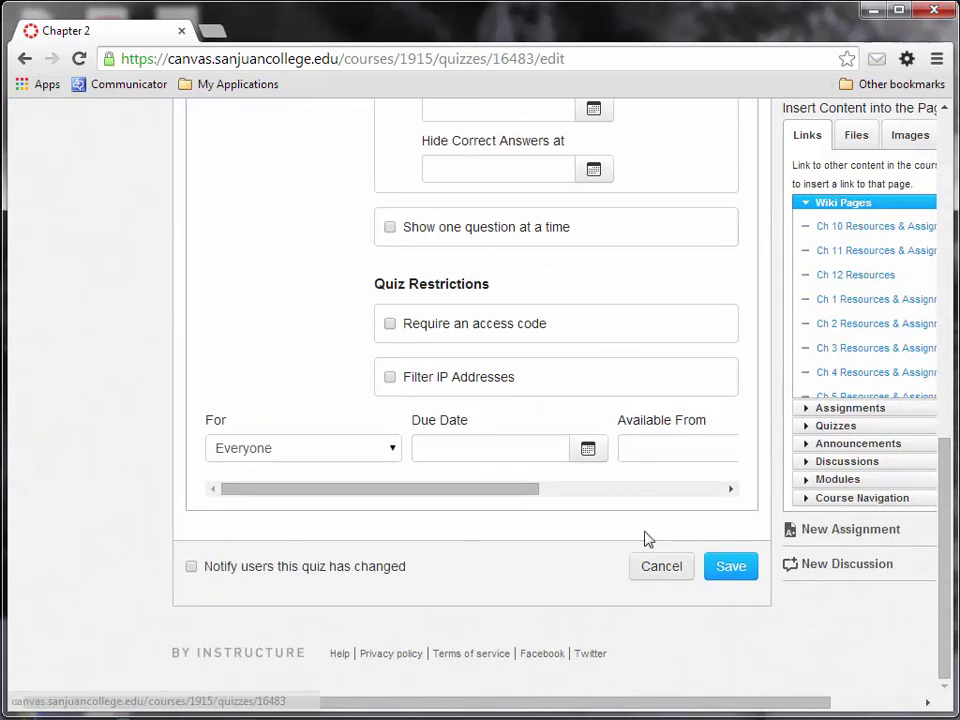